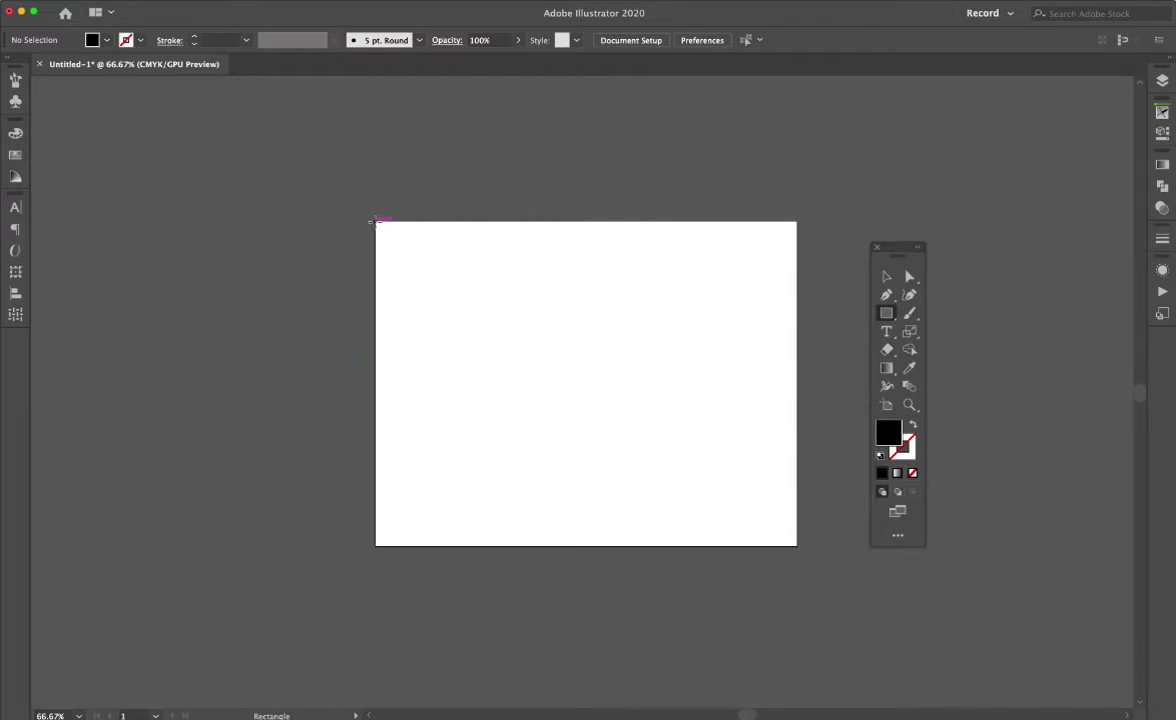
Draw a black square at the artboard's top-left and duplicate it rightward into a row along the top
mouse_move(376, 221)
left_mouse_down()
mouse_move(424, 271)
mouse_move(461, 257)
left_mouse_up()
key("v")
left_click(462, 276)
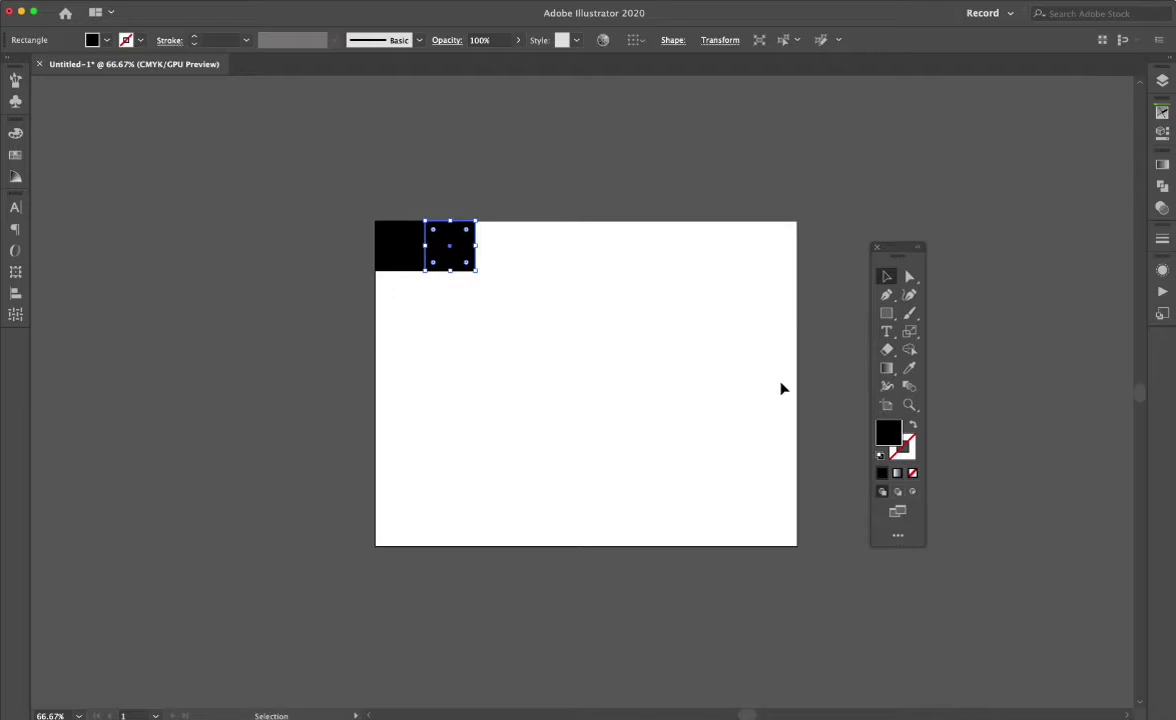
key("super+d")
key("super+d")
key("super+d")
key("super+d")
key("super+d")
key("super+d")
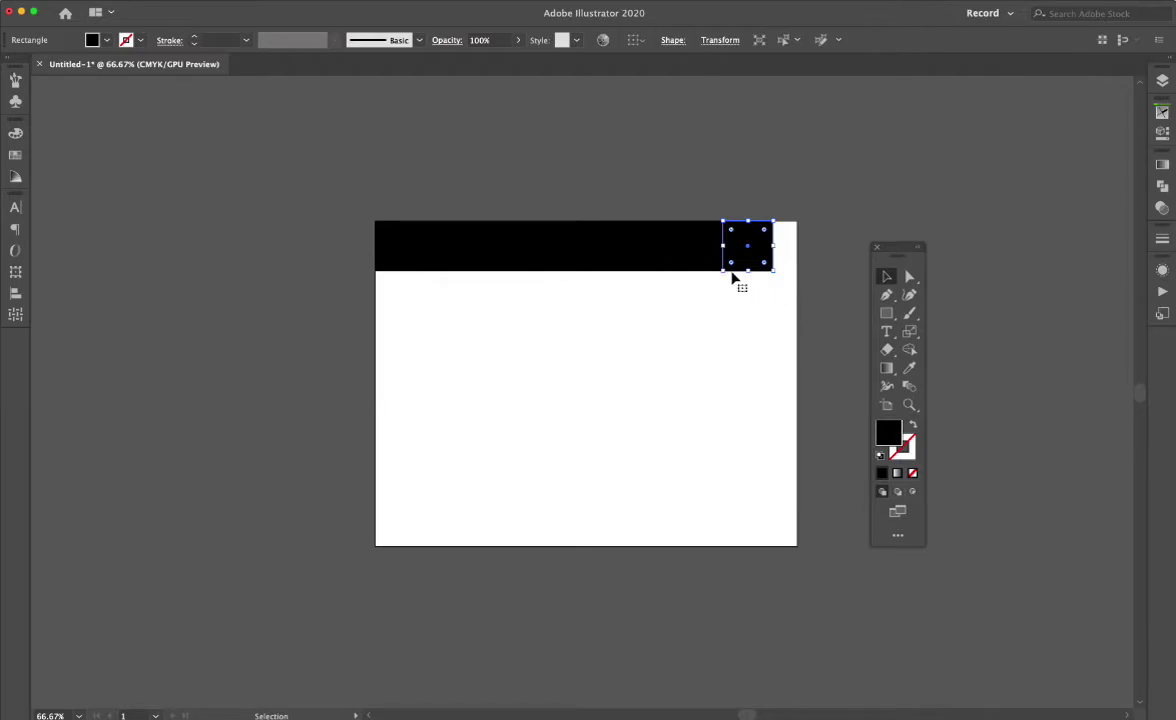
Recolour the four alternating squares in the row light pink
left_click(700, 250)
left_click(607, 259, "shift")
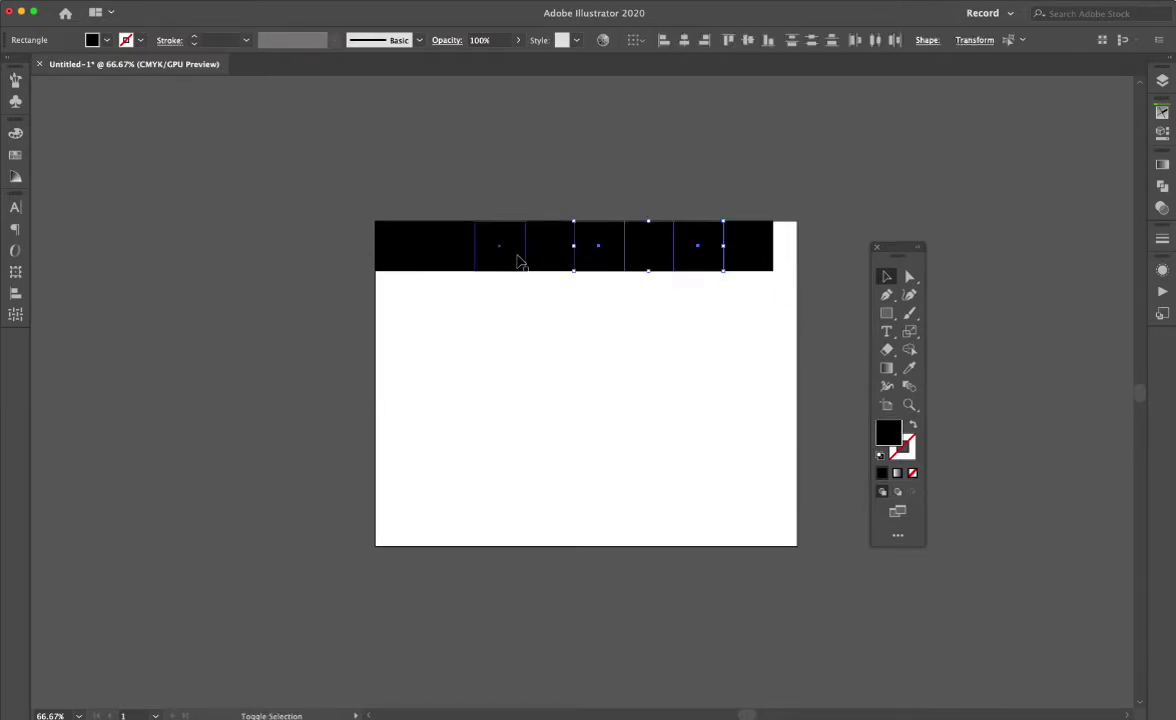
left_click(518, 259, "shift")
left_click(402, 262, "shift")
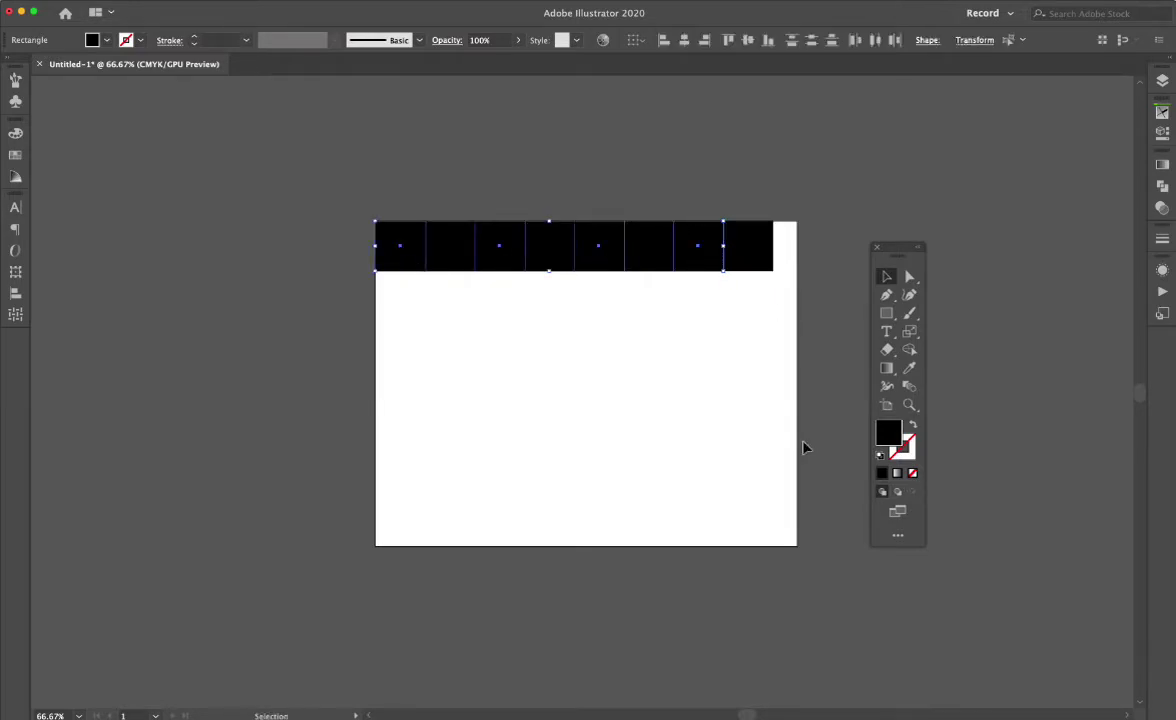
double_click(889, 432)
type("C9B0B5")
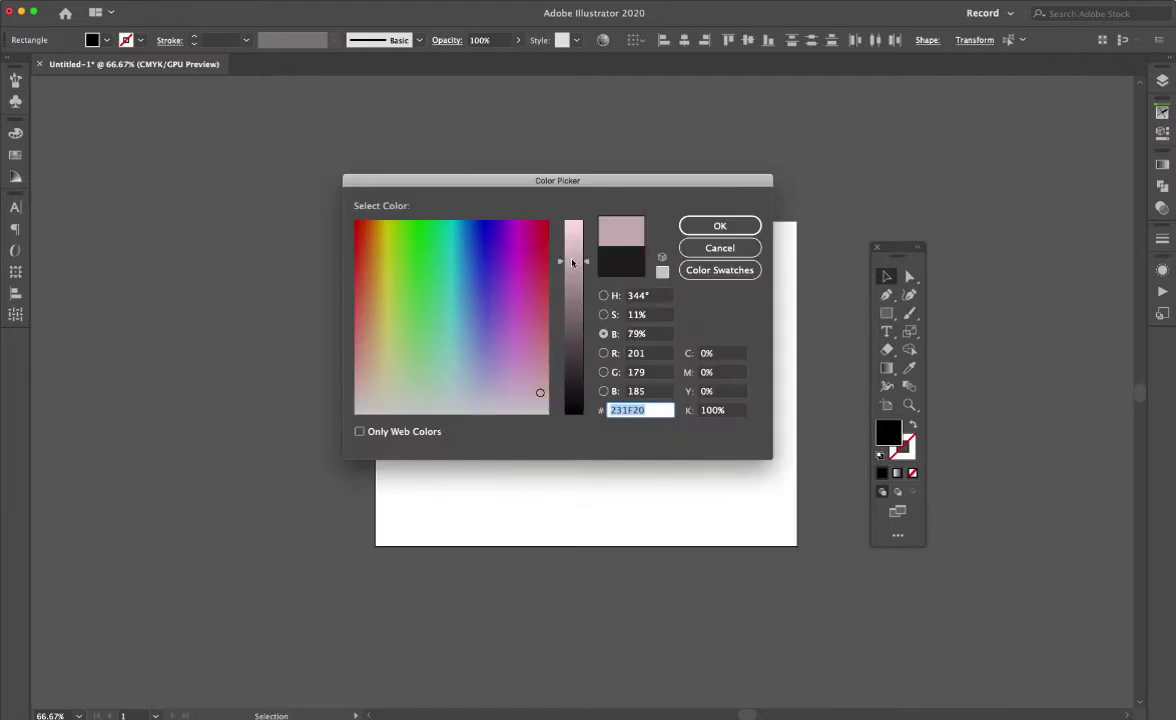
left_click(720, 226)
left_click(726, 335)
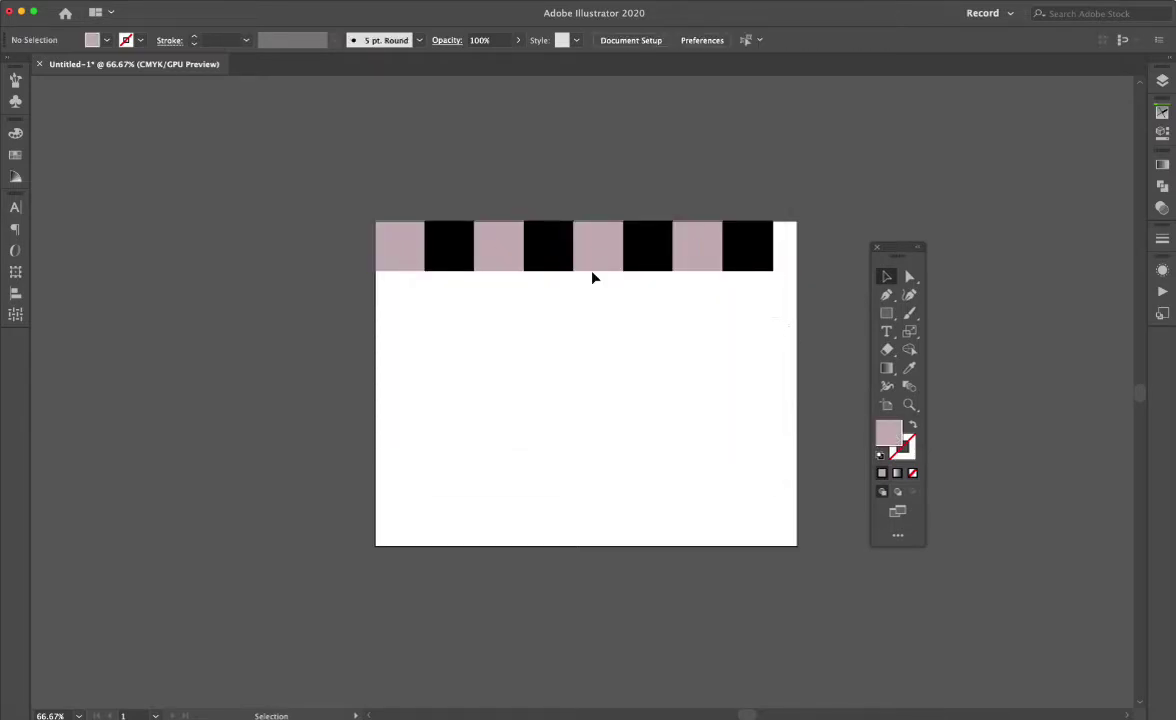
Copy the whole row of squares one row lower
key("super+a")
left_click_drag(441, 236, 450, 284)
left_click(459, 362)
Change the four pink squares in the second row to magenta
left_click(411, 313)
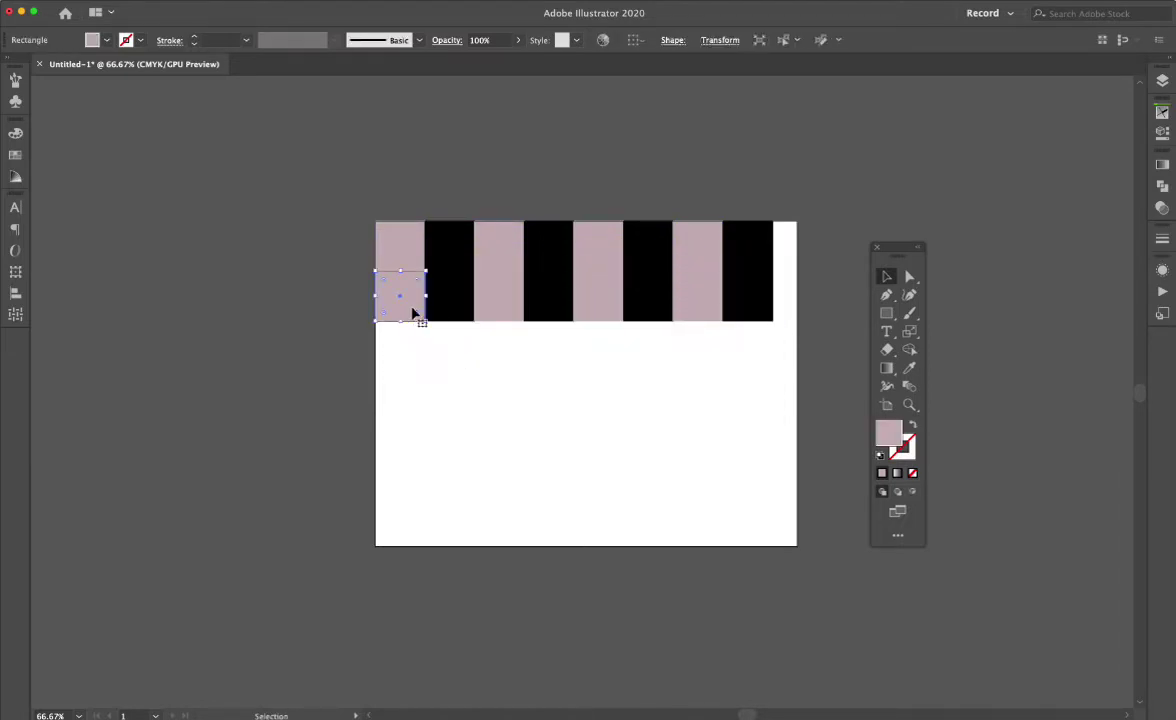
left_click(520, 386)
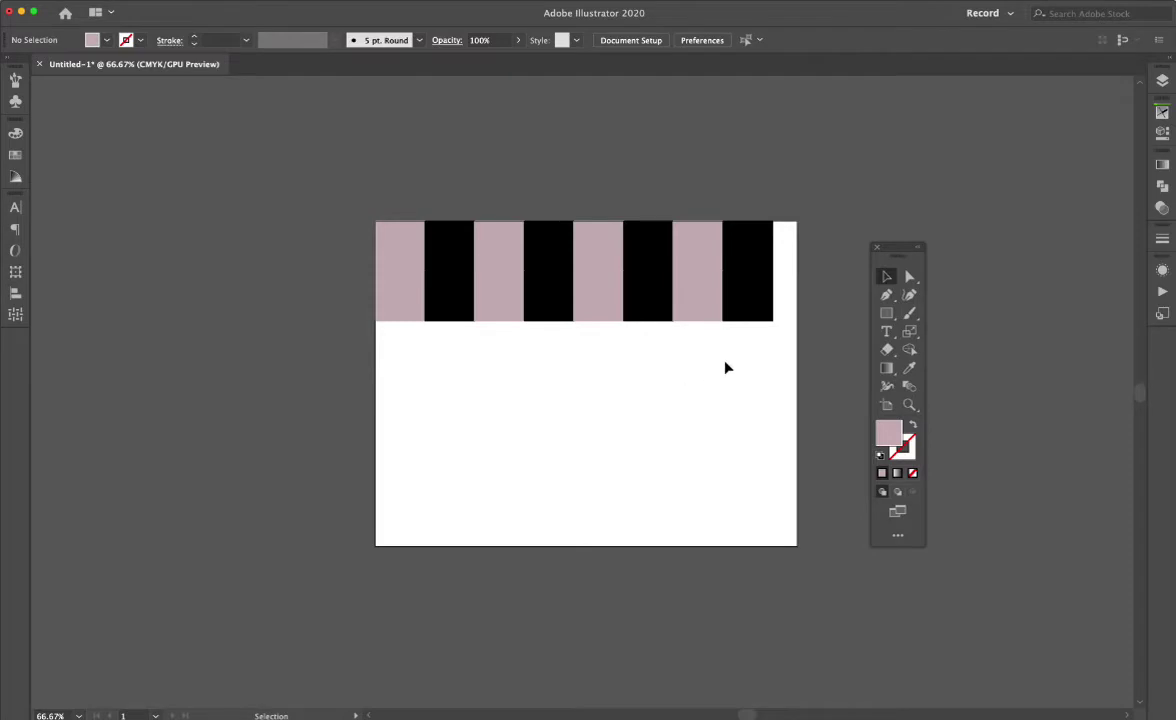
left_click(413, 313)
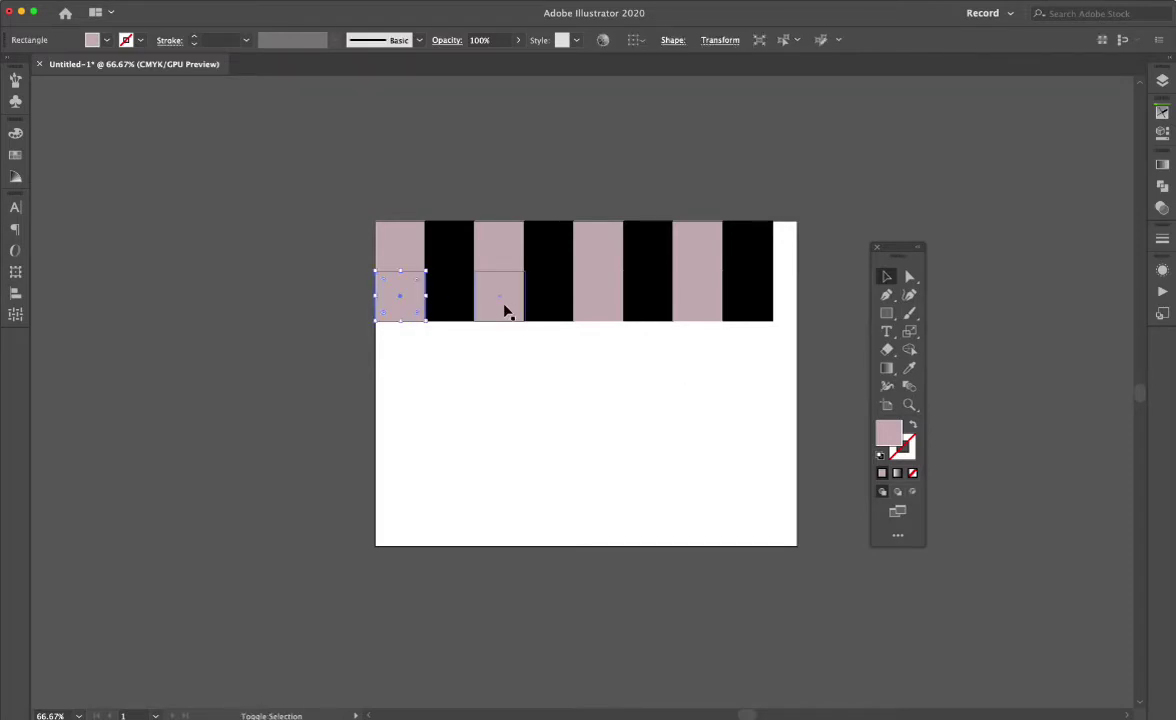
left_click(505, 311, "shift")
left_click(590, 310, "shift")
left_click(702, 316, "shift")
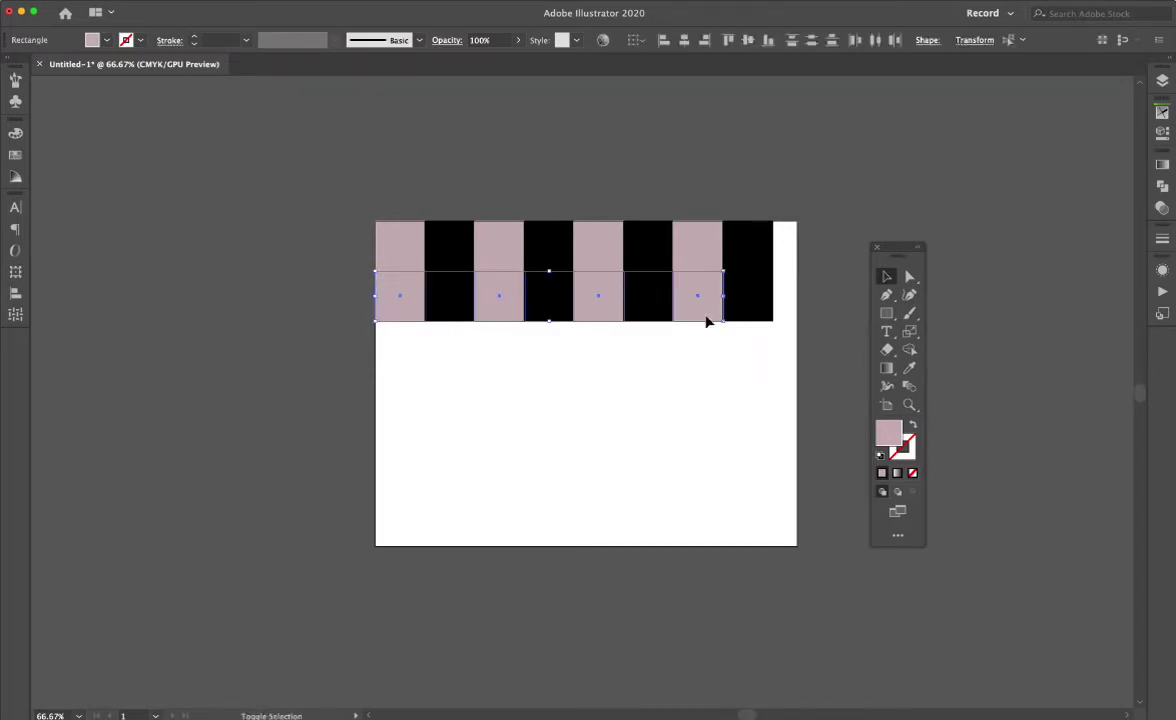
double_click(886, 436)
left_click_drag(538, 254, 533, 246)
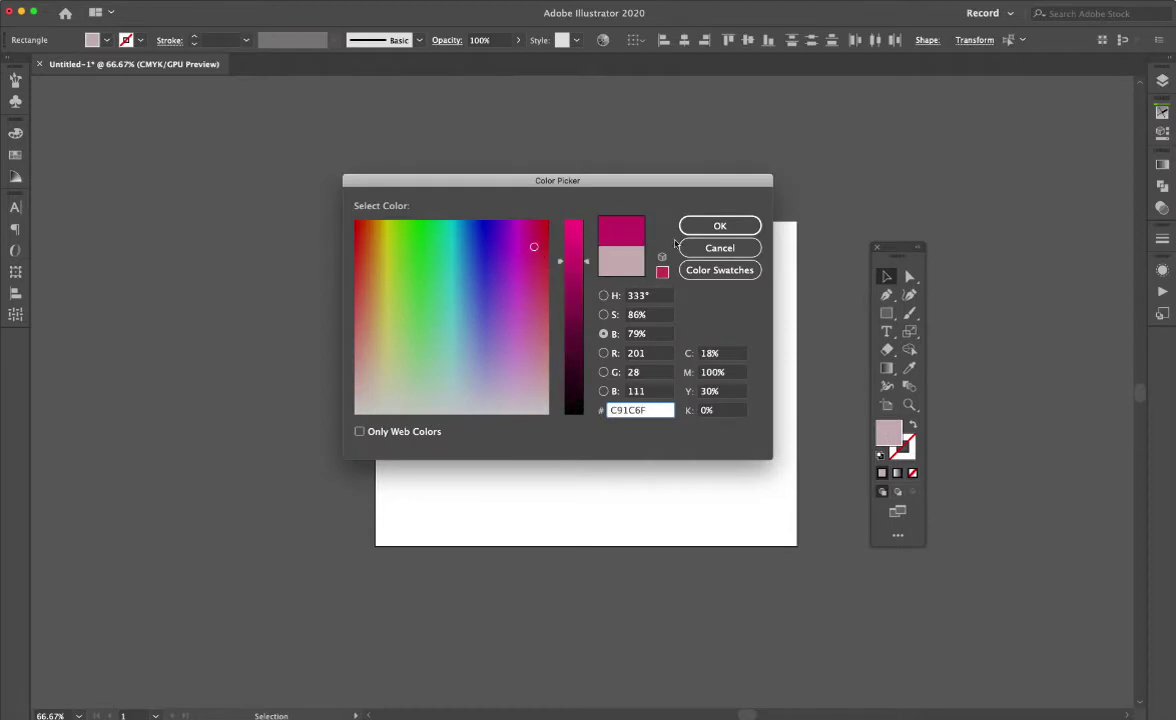
left_click(710, 227)
Change the four black squares in the second row to purple
left_click(745, 303)
left_click(650, 298, "shift")
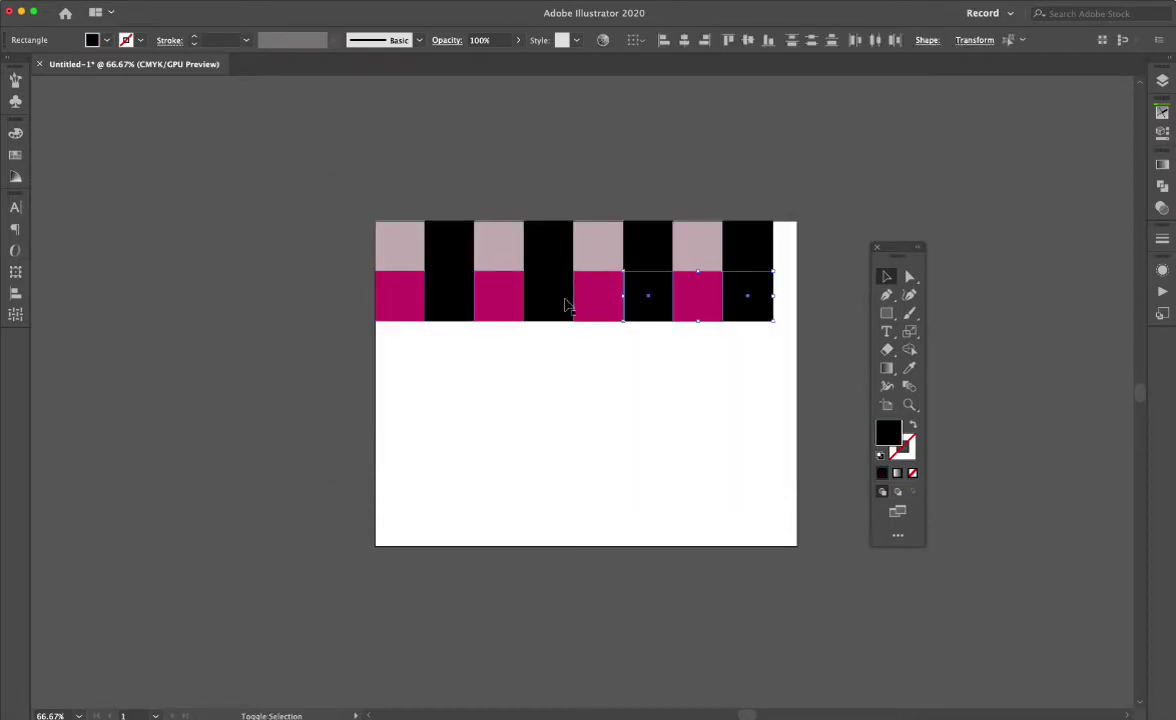
left_click(550, 298, "shift")
left_click(460, 302, "shift")
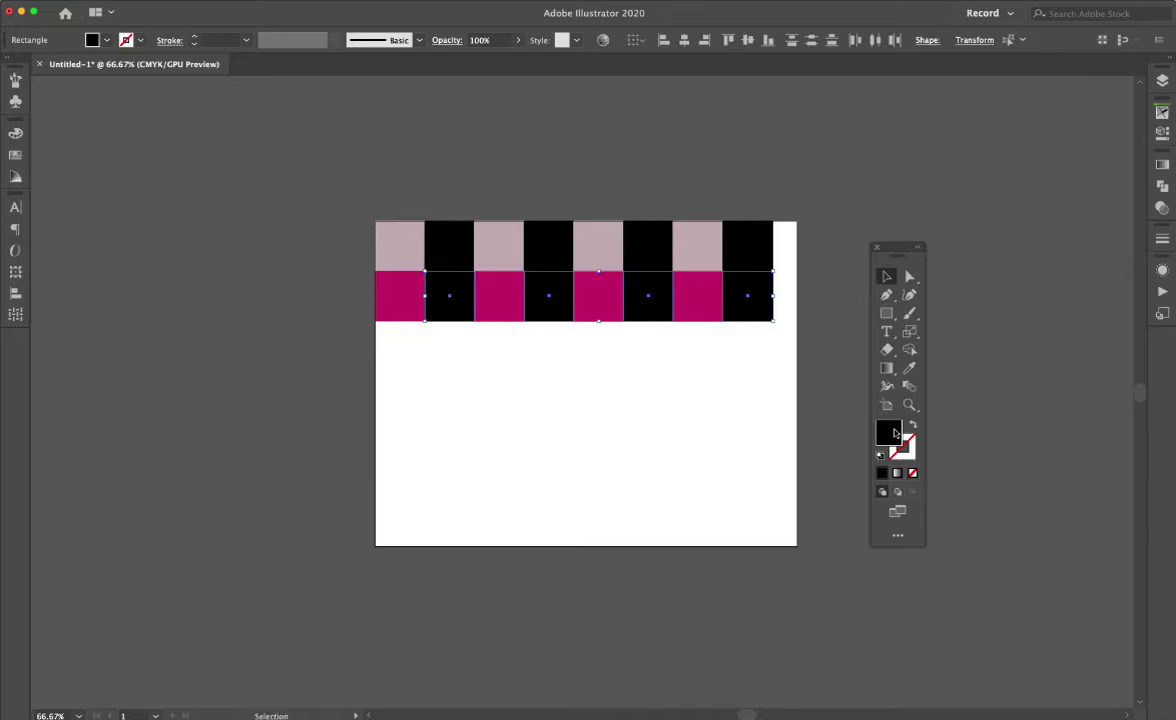
double_click(895, 432)
type("D3BCC2")
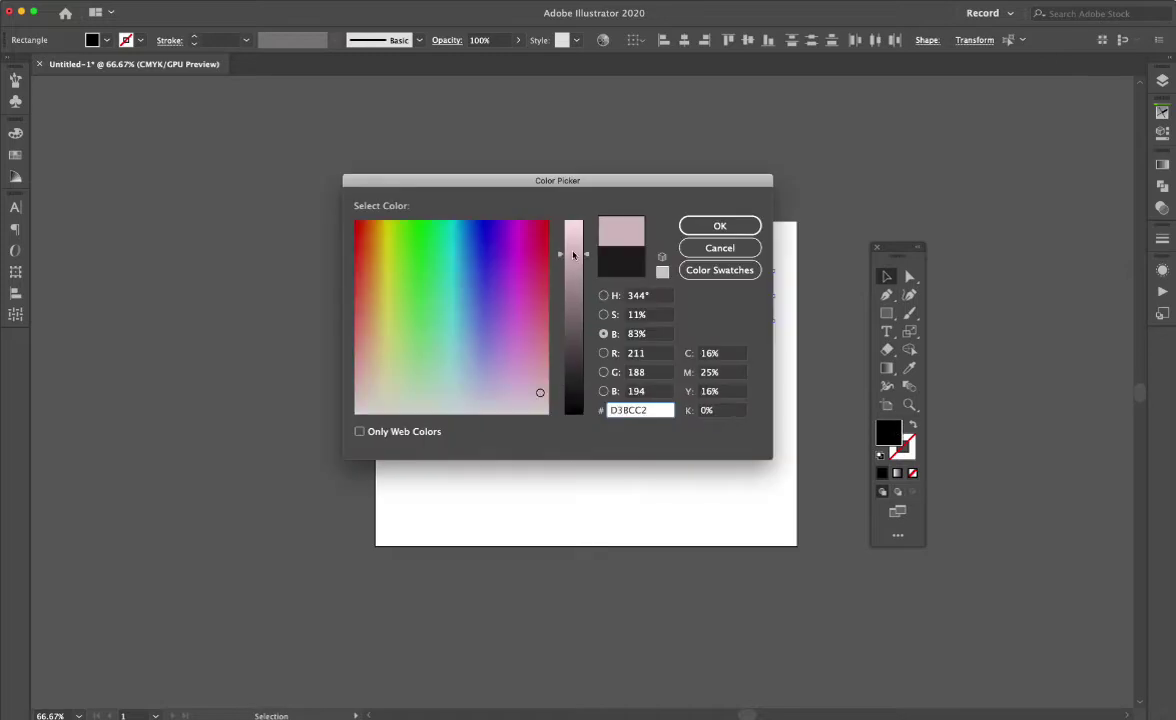
left_click(509, 244)
left_click(719, 226)
left_click(828, 380)
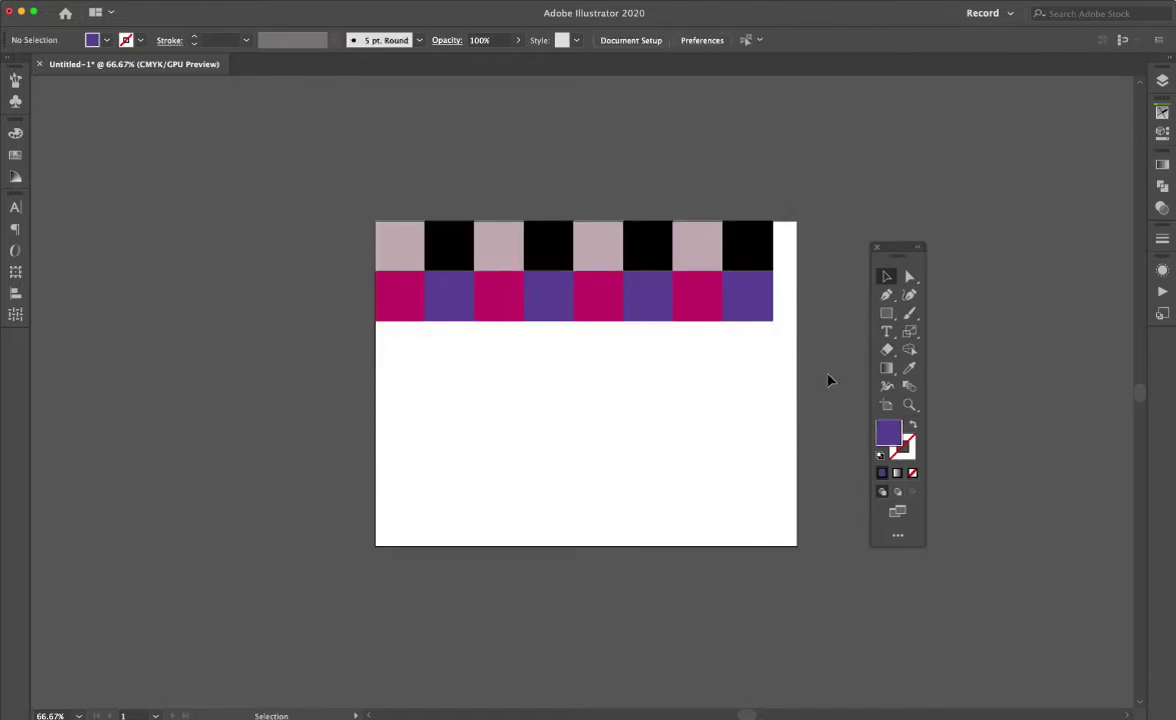
Copy both rows down twice to build a six-row checkerboard
left_click_drag(765, 345, 322, 218)
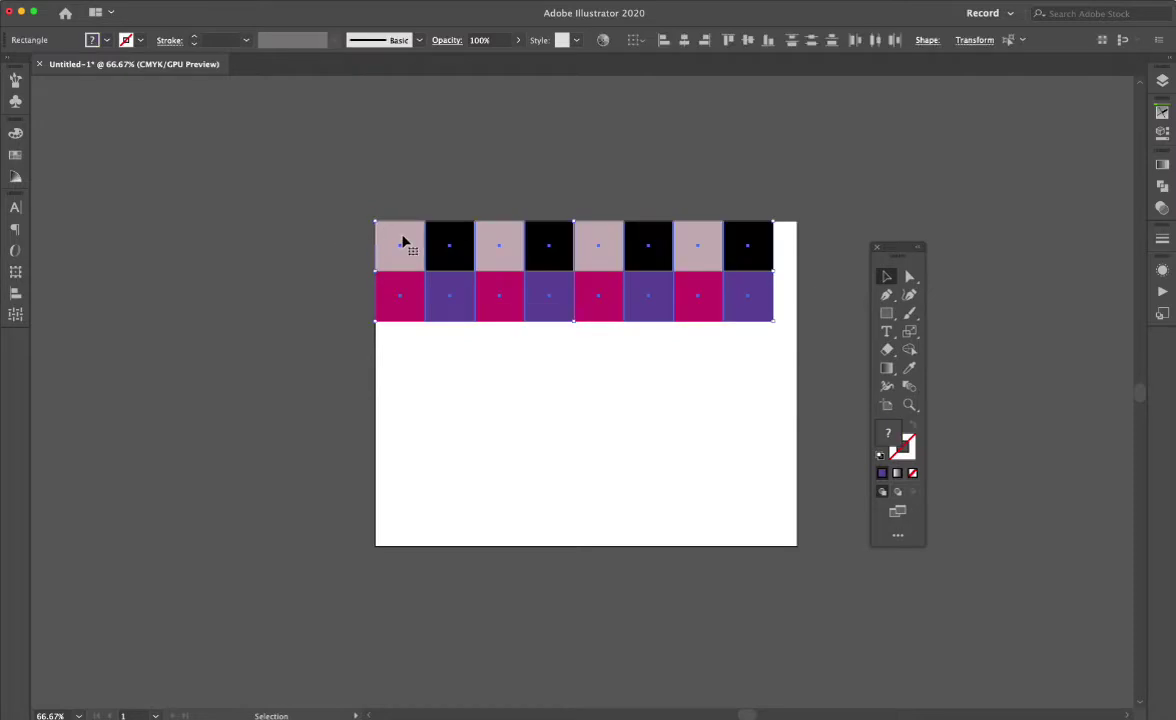
left_click_drag(403, 242, 421, 341)
key("ctrl+d")
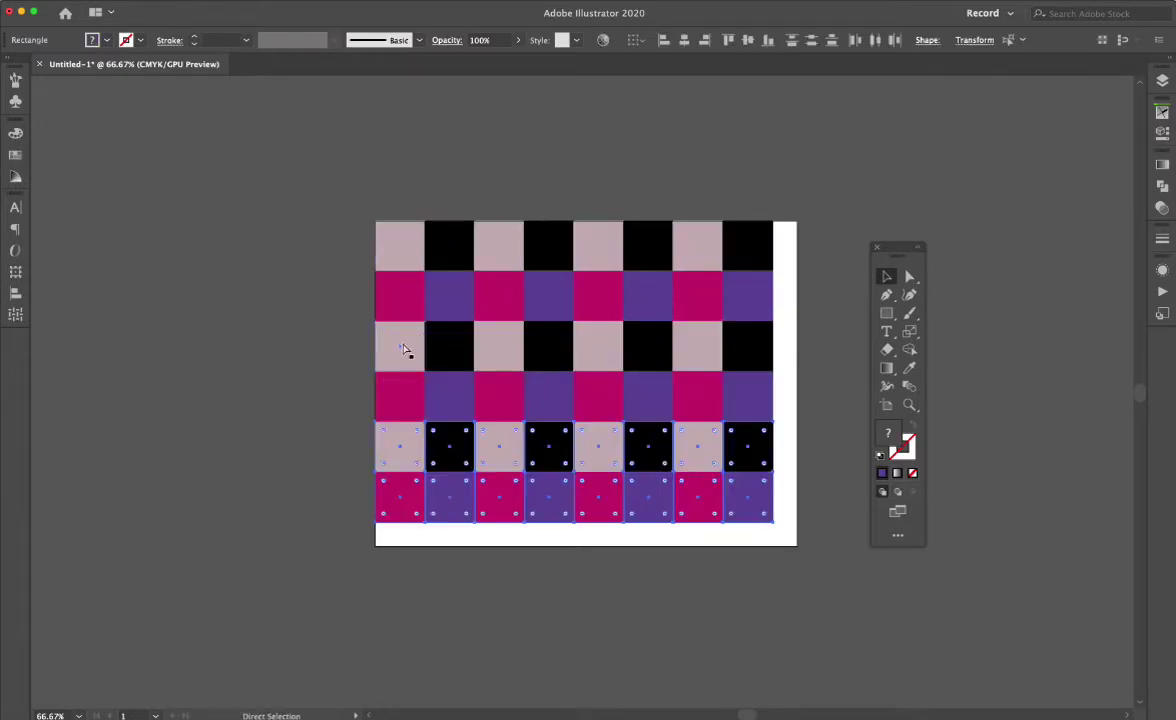
left_click(263, 360)
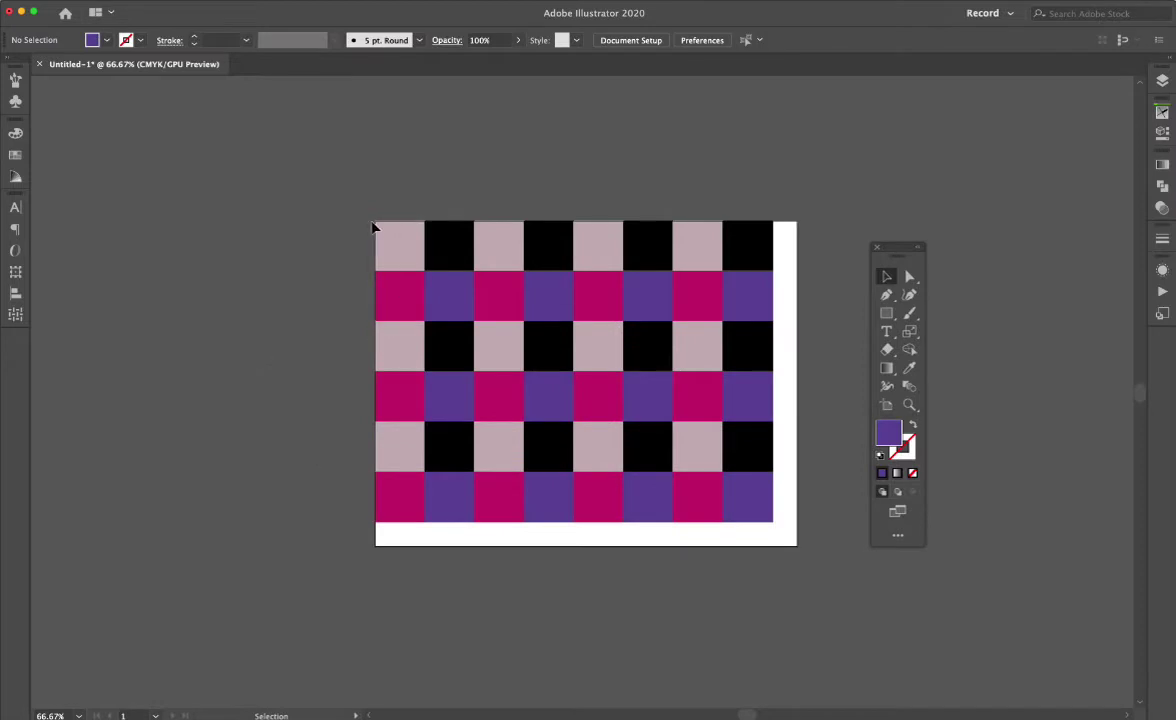
Select the entire checkerboard and delete it
left_click_drag(347, 200, 835, 570)
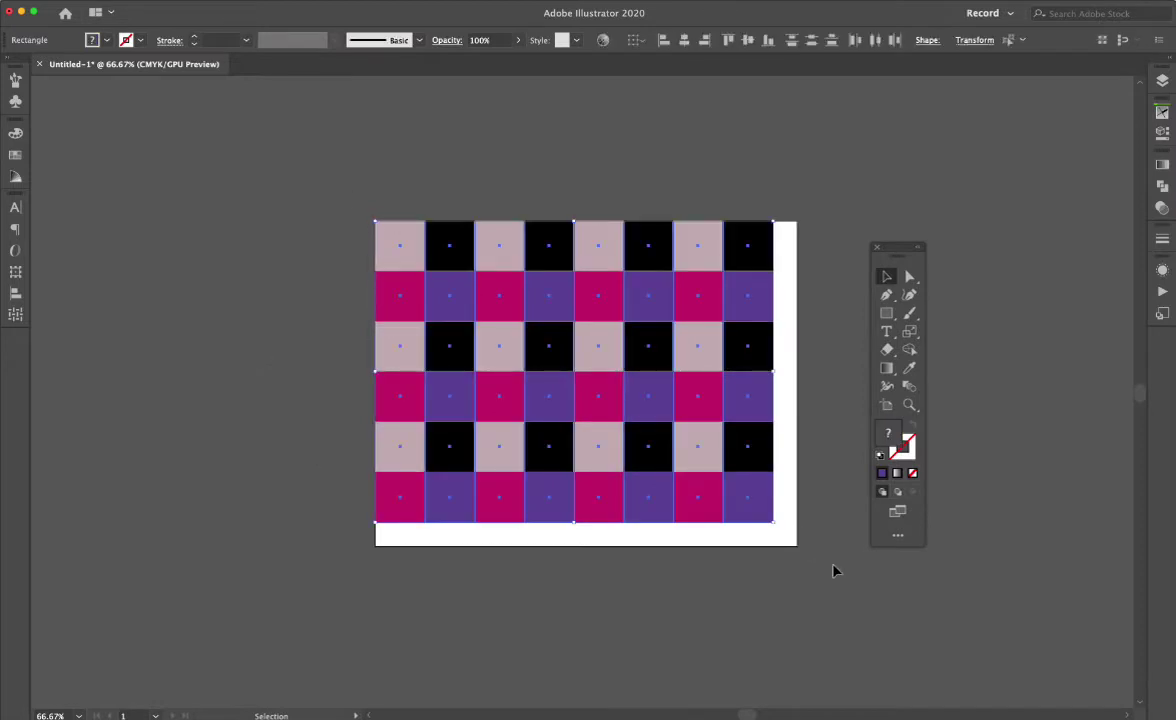
key("Delete")
key("m")
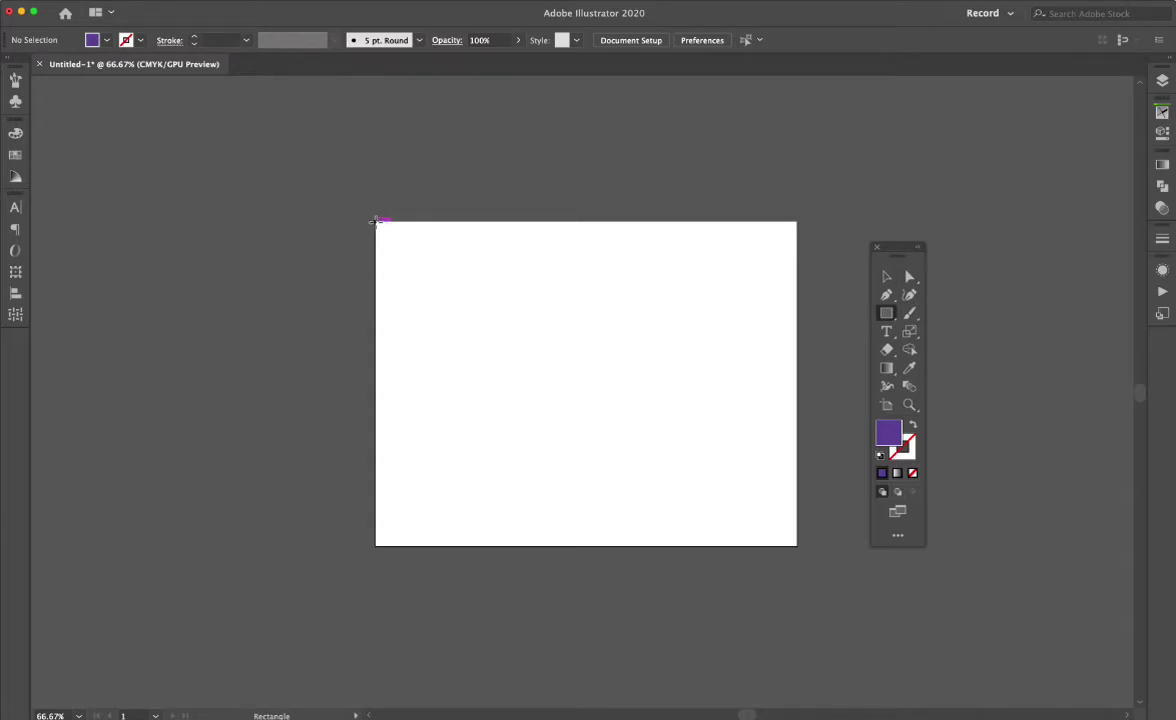
Draw a purple rectangle over the artboard and preview Split Into Grid at 5 rows by 5 columns
left_click_drag(376, 221, 798, 546)
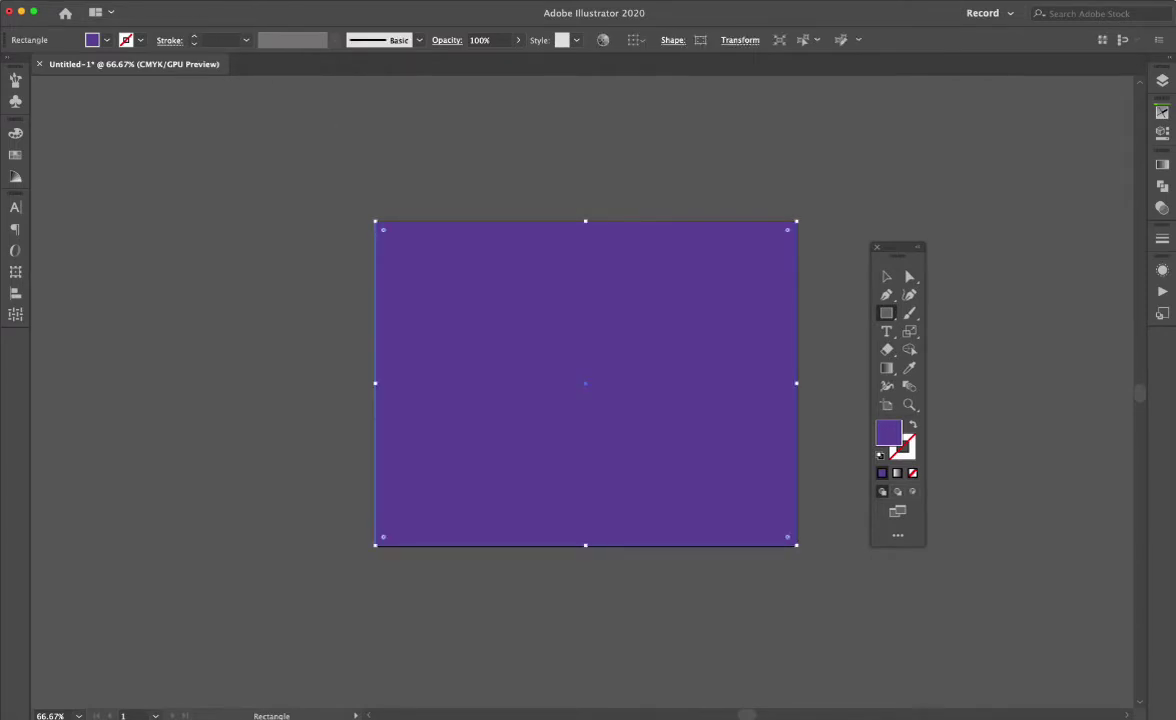
left_click(150, 0)
mouse_move(250, 296)
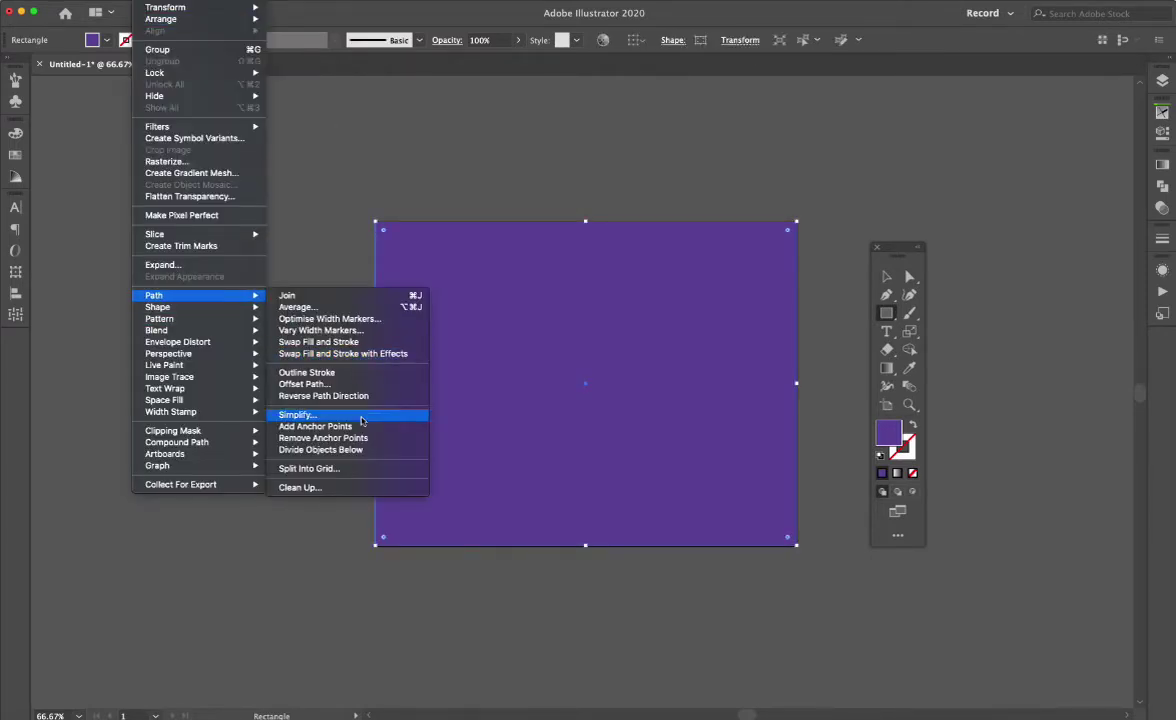
left_click(350, 470)
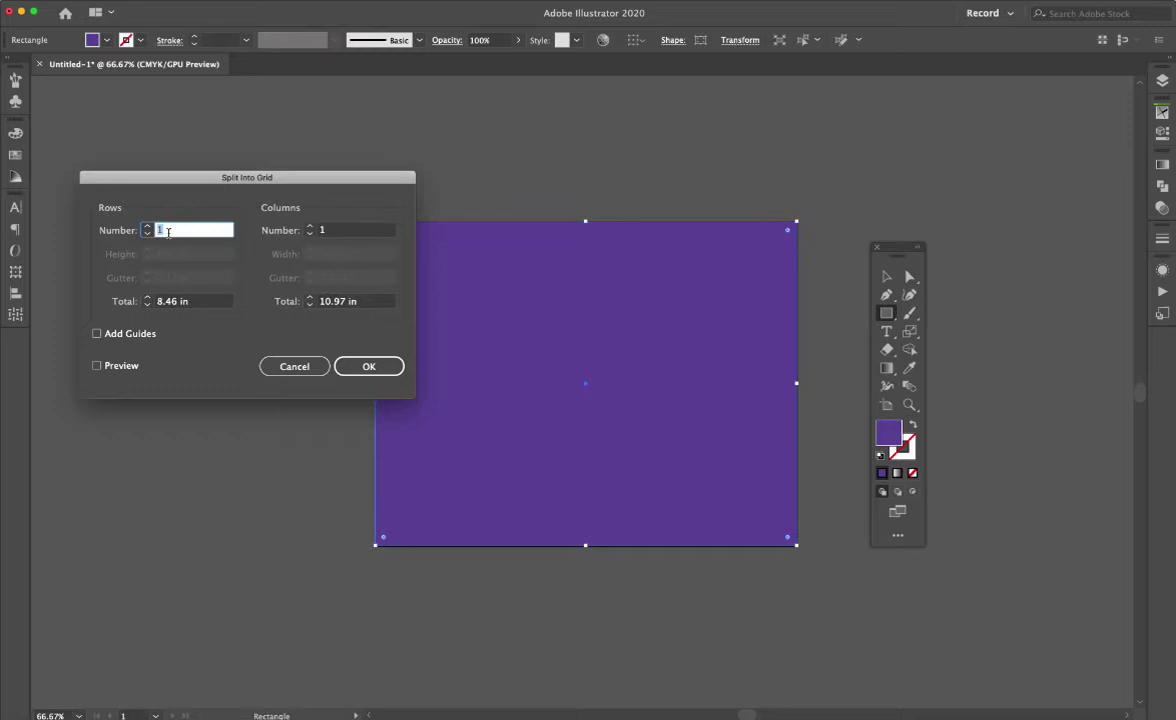
type("5")
left_click(322, 230)
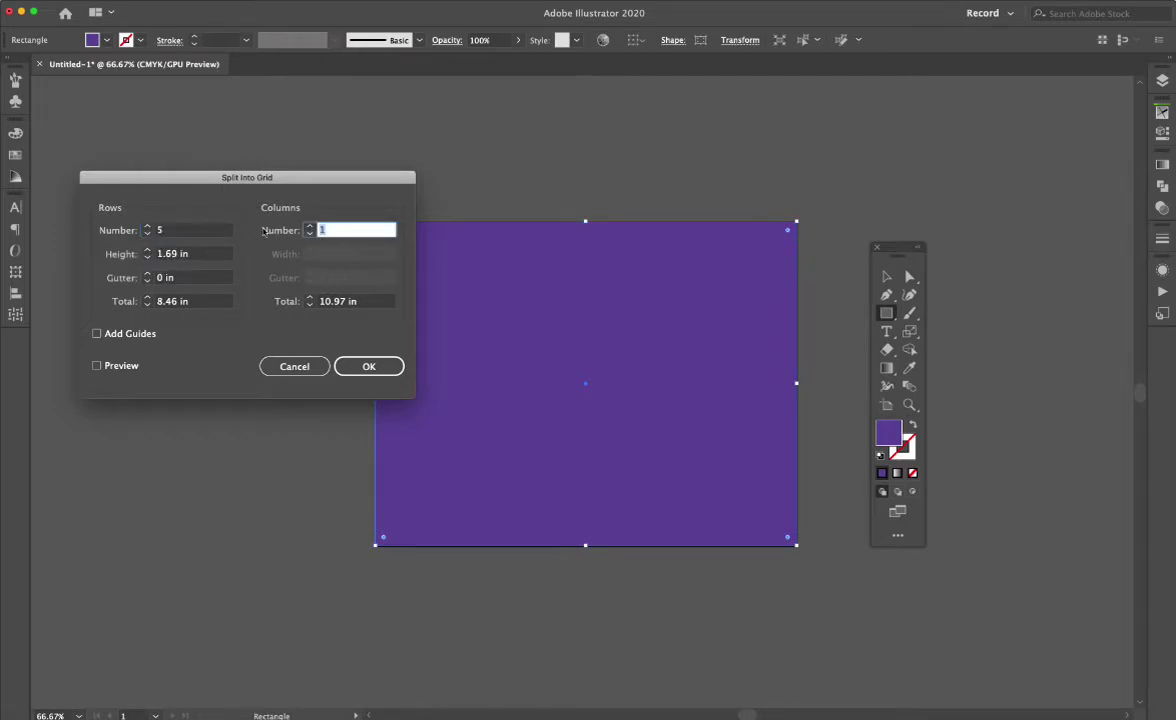
type("5")
left_click(96, 366)
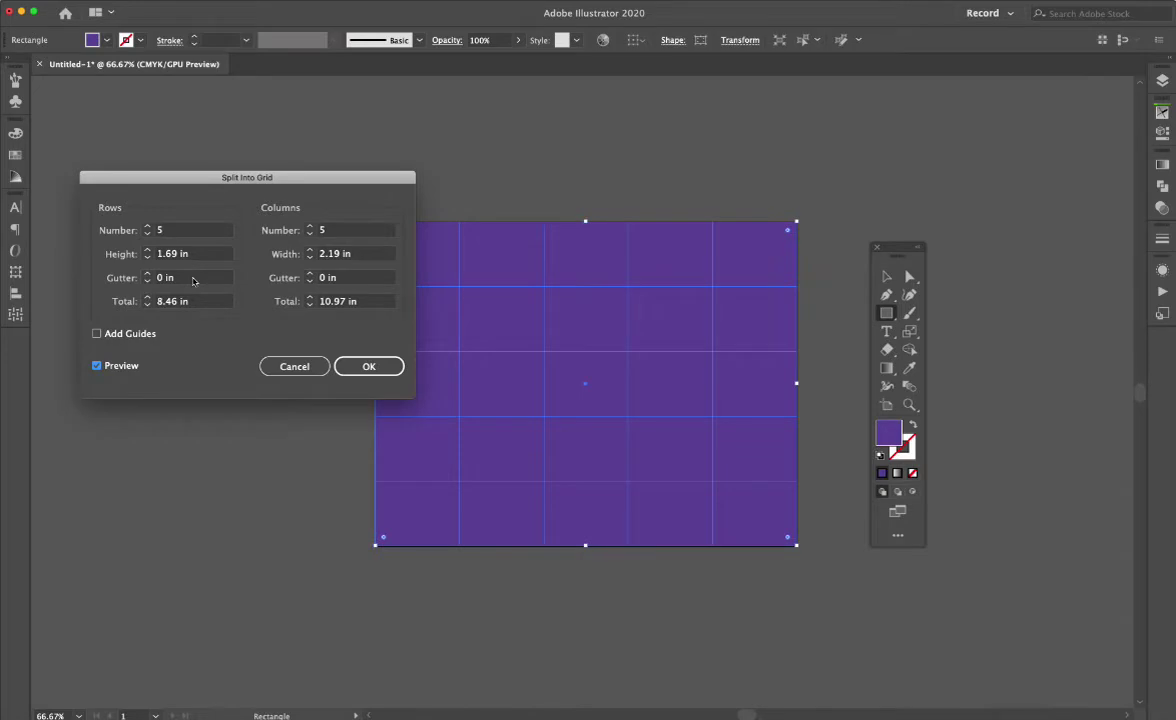
Raise the grid to 6 rows and 6 columns with a 0 column gutter
left_click(148, 227)
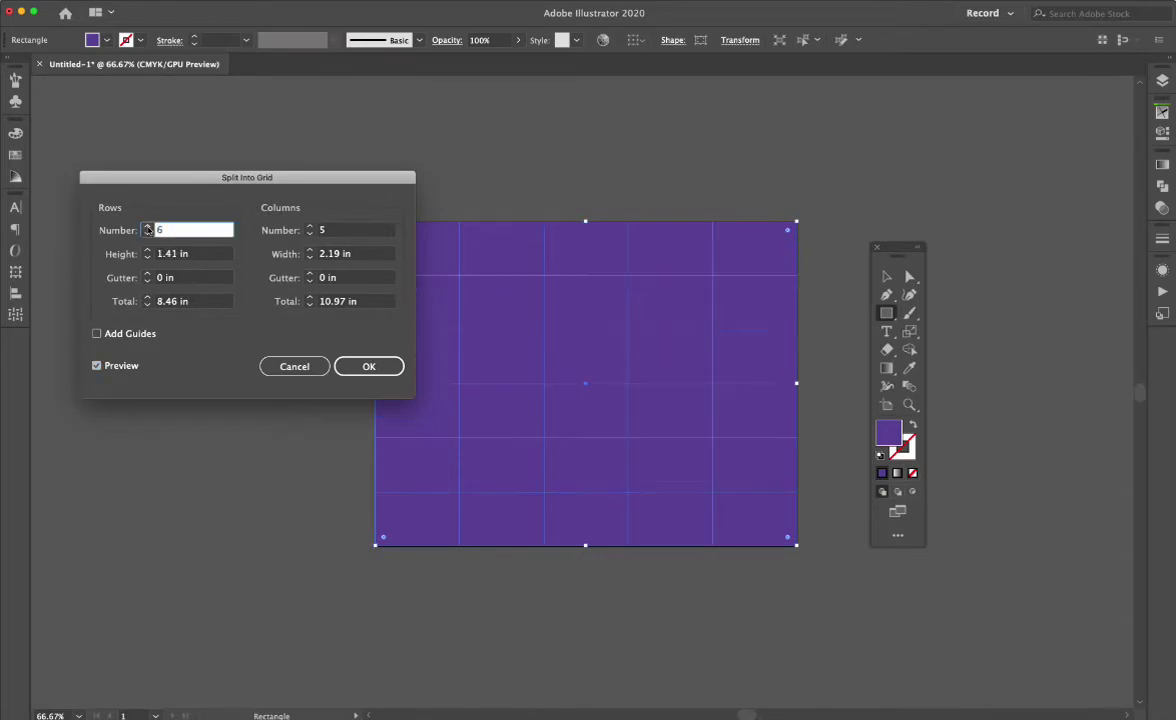
left_click(310, 227)
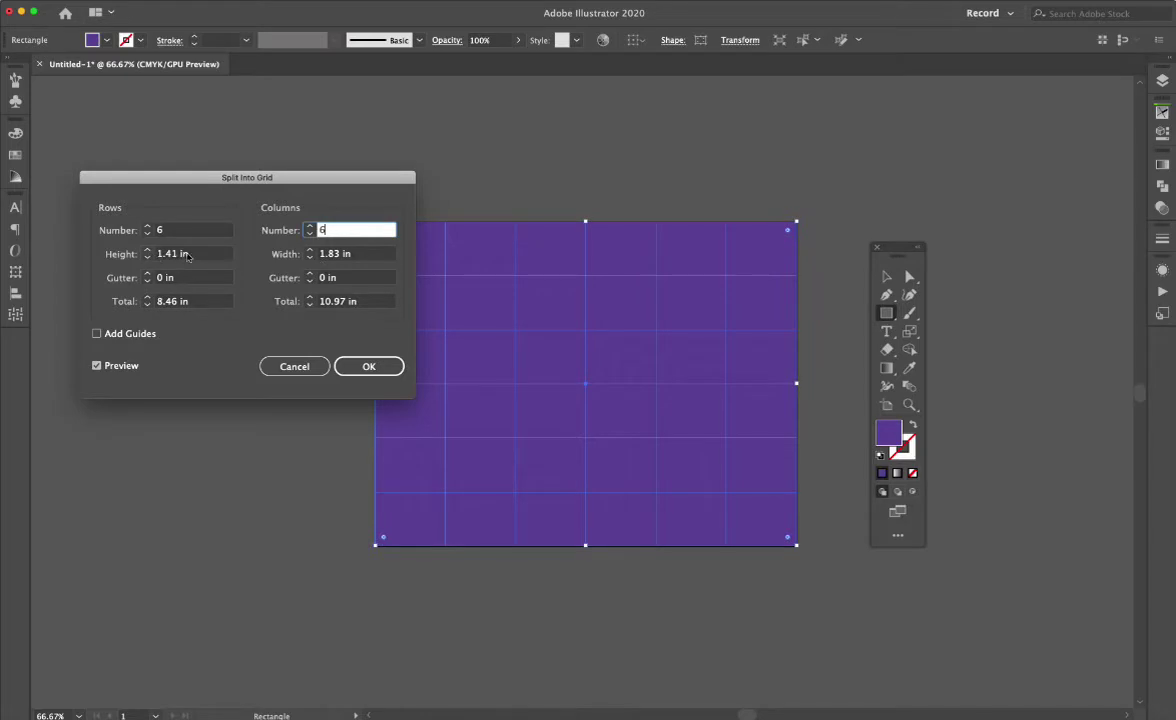
left_click(310, 257)
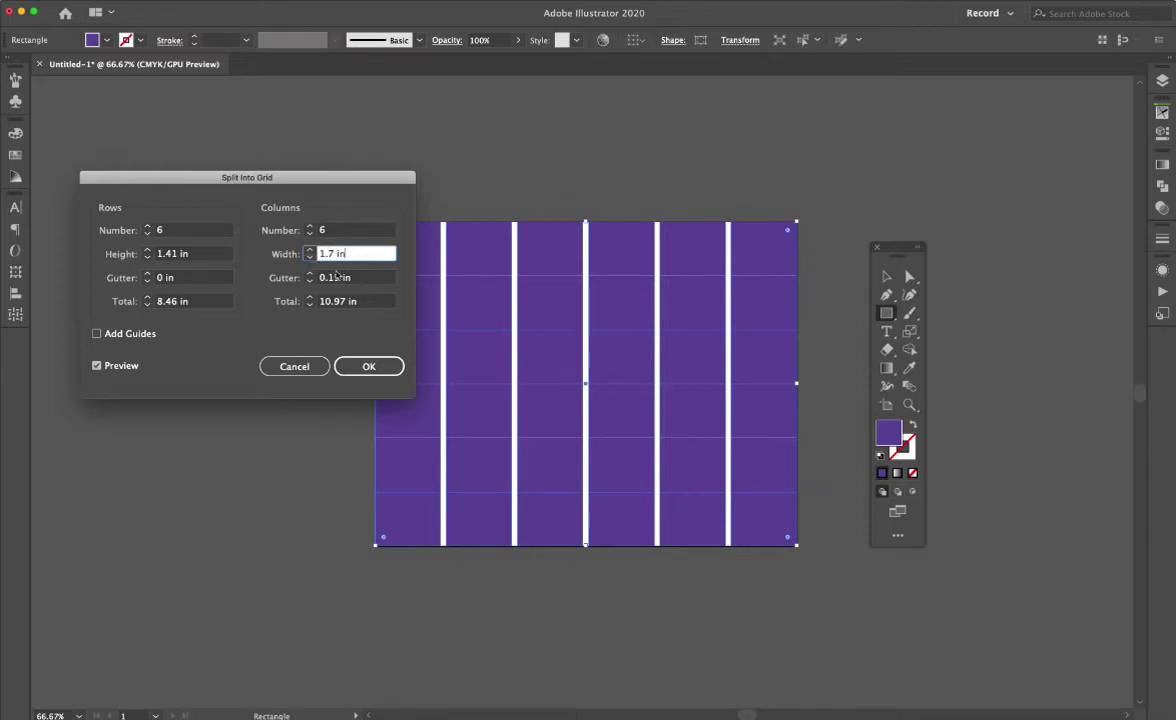
key("Tab")
type("0")
key("Tab")
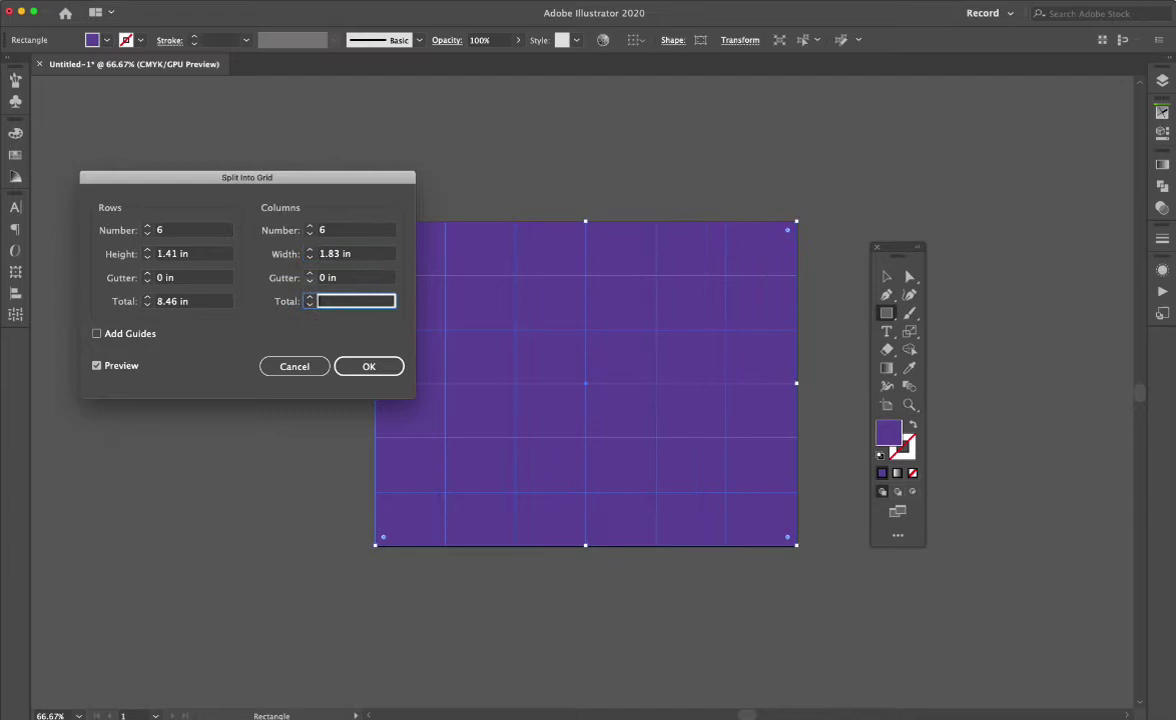
left_click(377, 370)
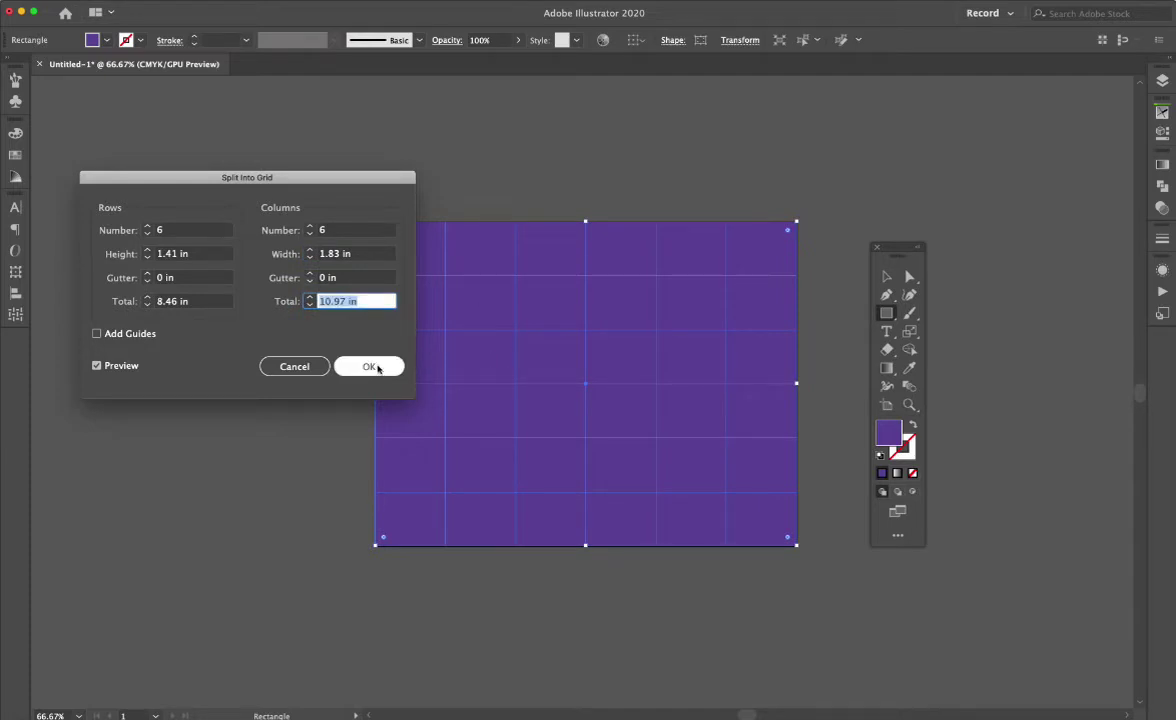
Apply the 6 by 6 split and select the alternating squares of the top row
left_click(377, 367)
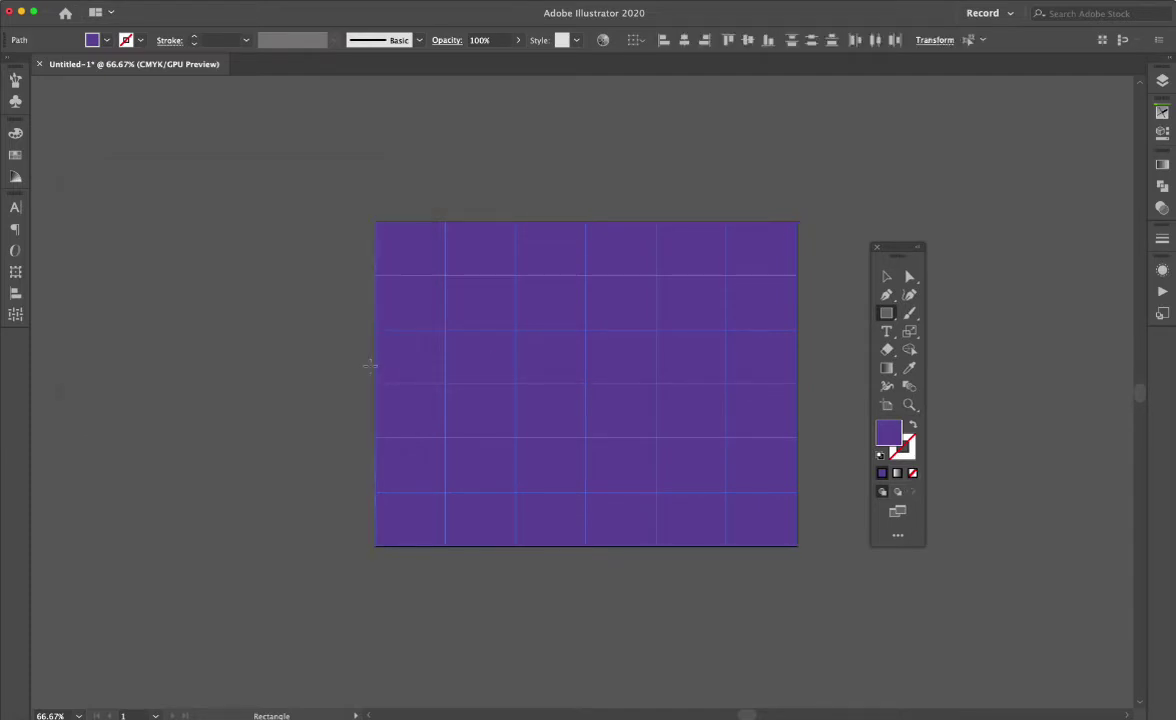
key("v")
left_click(352, 344)
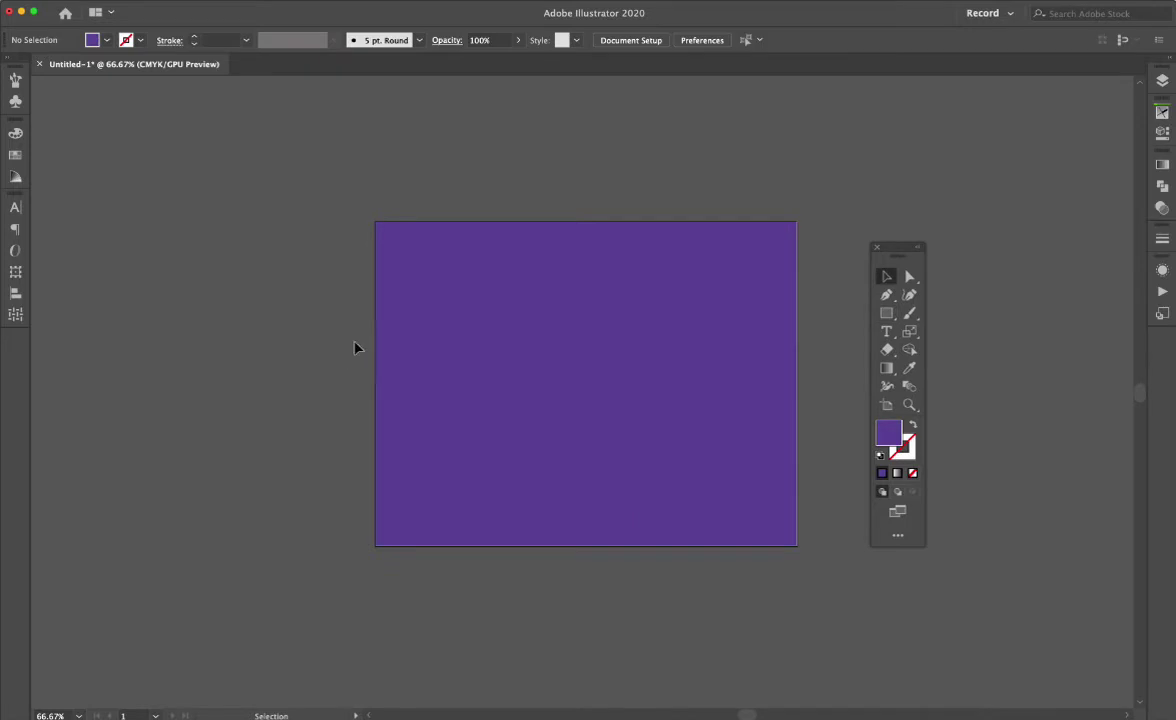
left_click(477, 255)
left_click(550, 250, "shift")
left_click(615, 252, "shift")
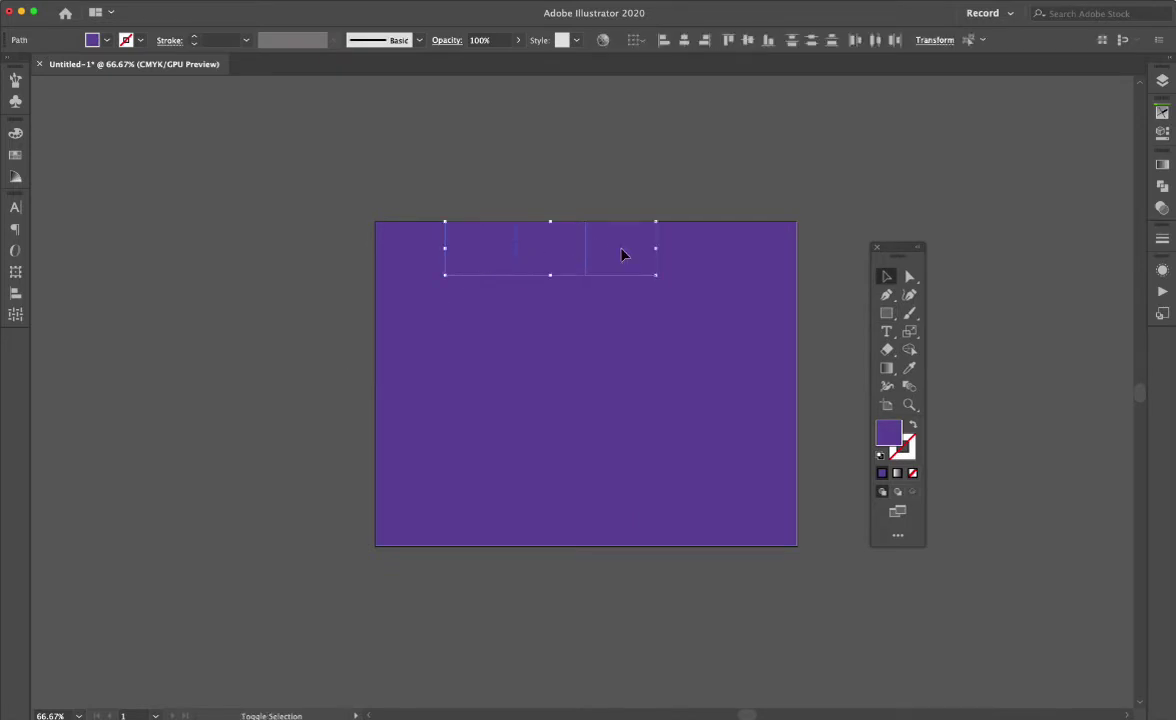
left_click(690, 252, "shift")
left_click(760, 255, "shift")
Fill the selected top-row squares dark red
double_click(887, 435)
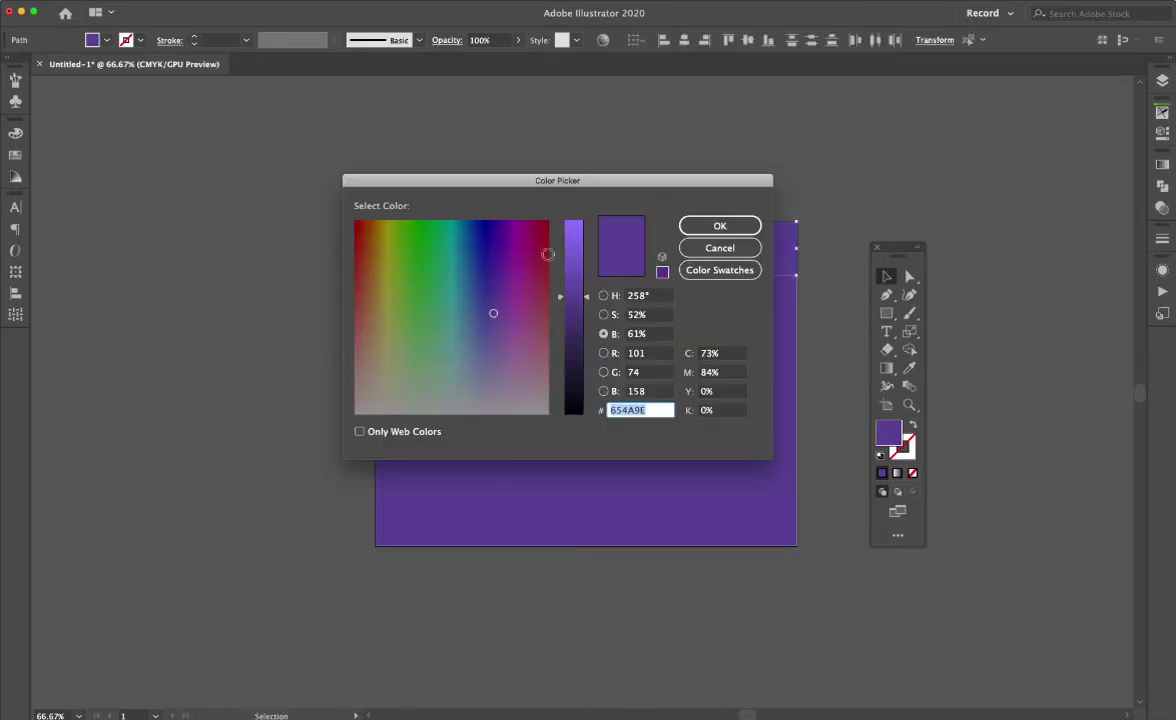
left_click(557, 228)
left_click(716, 247)
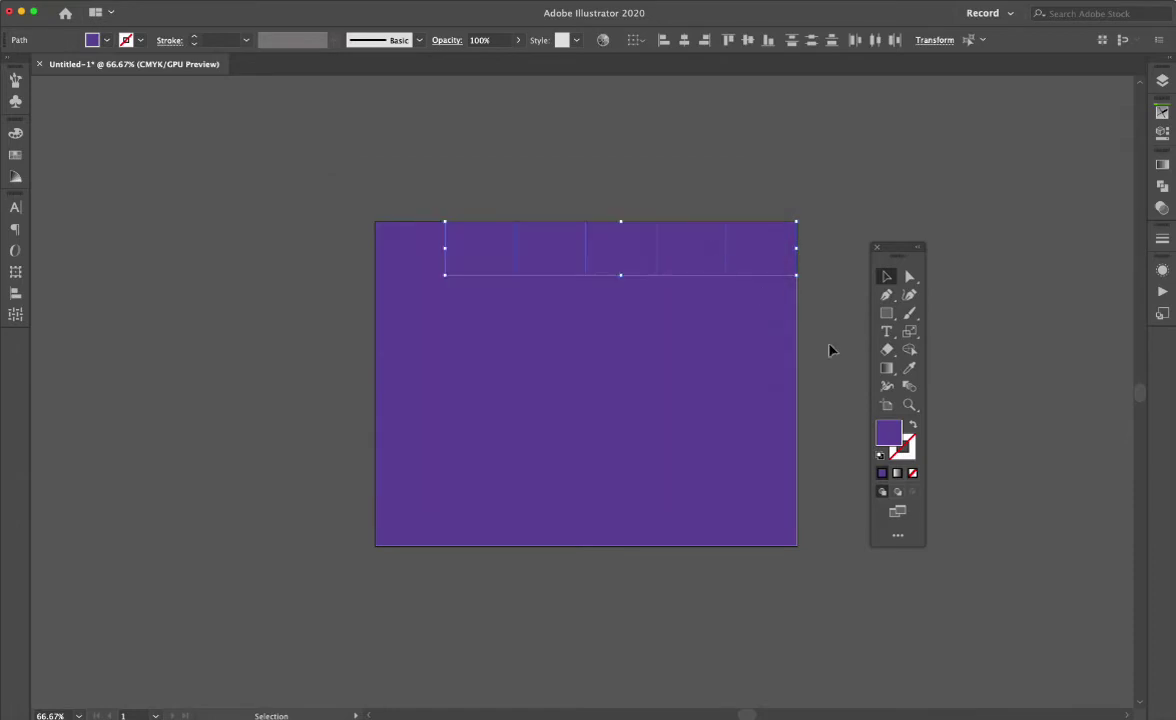
double_click(887, 432)
left_click(538, 228)
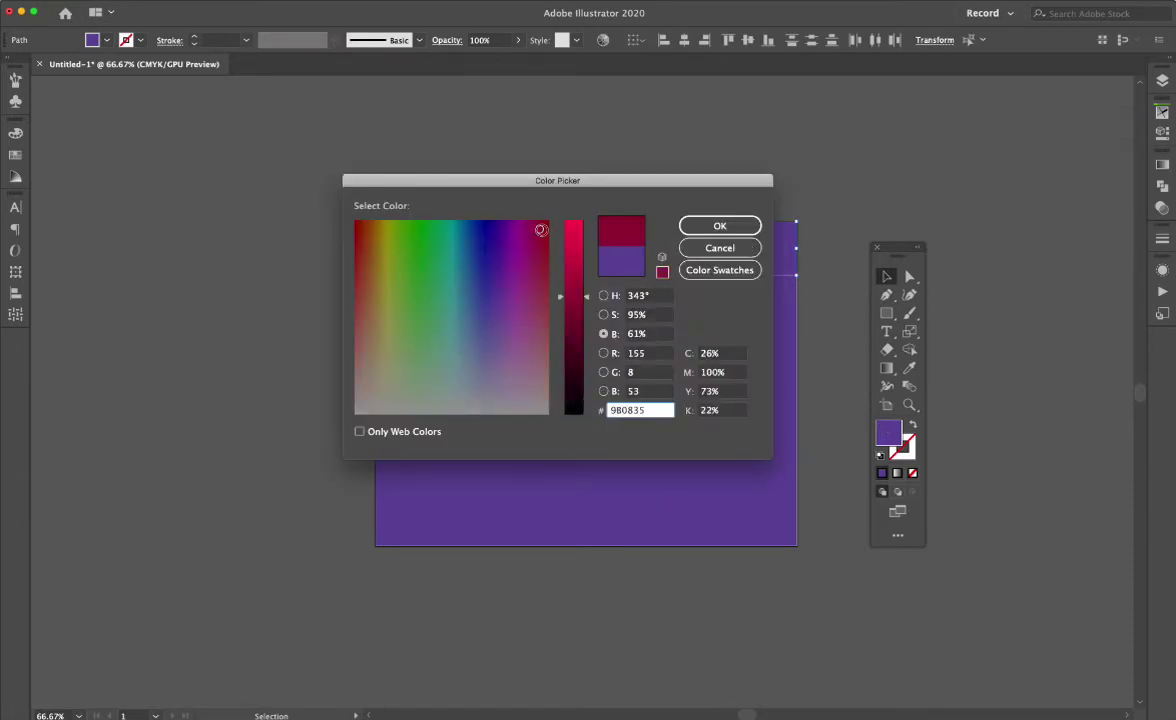
left_click(742, 226)
Eyedropper the dark red onto the first, third and fifth squares of row two
left_click(393, 293)
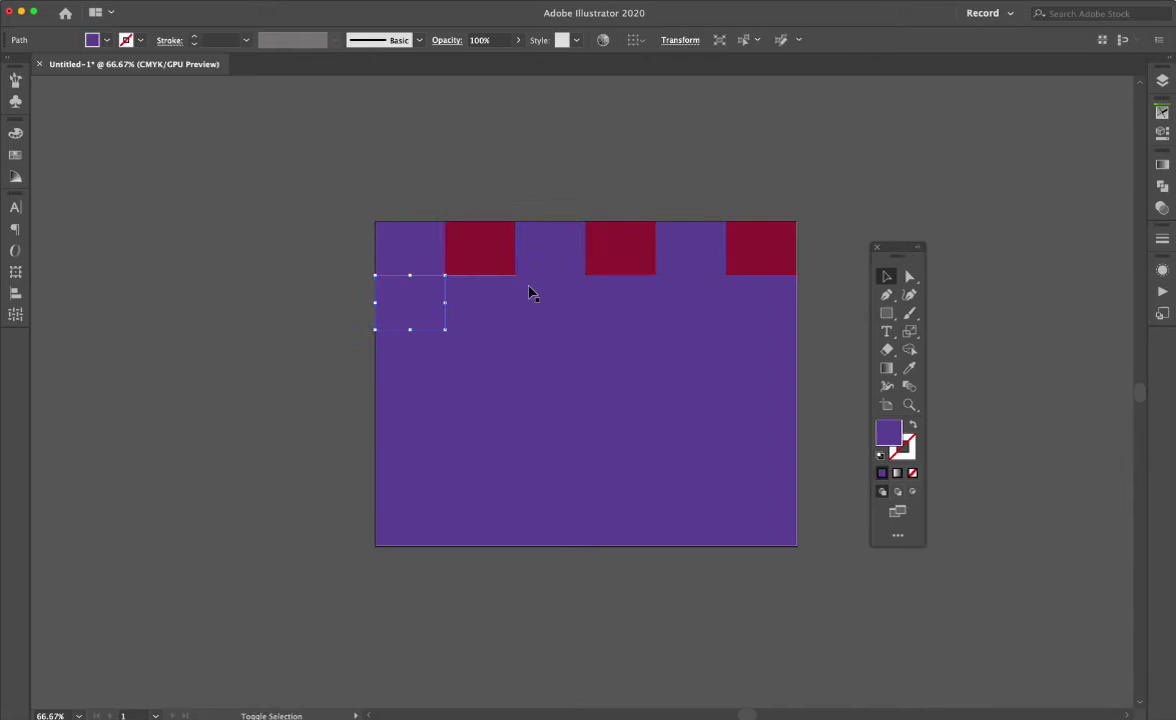
left_click(555, 297, "shift")
left_click(692, 314, "shift")
key("i")
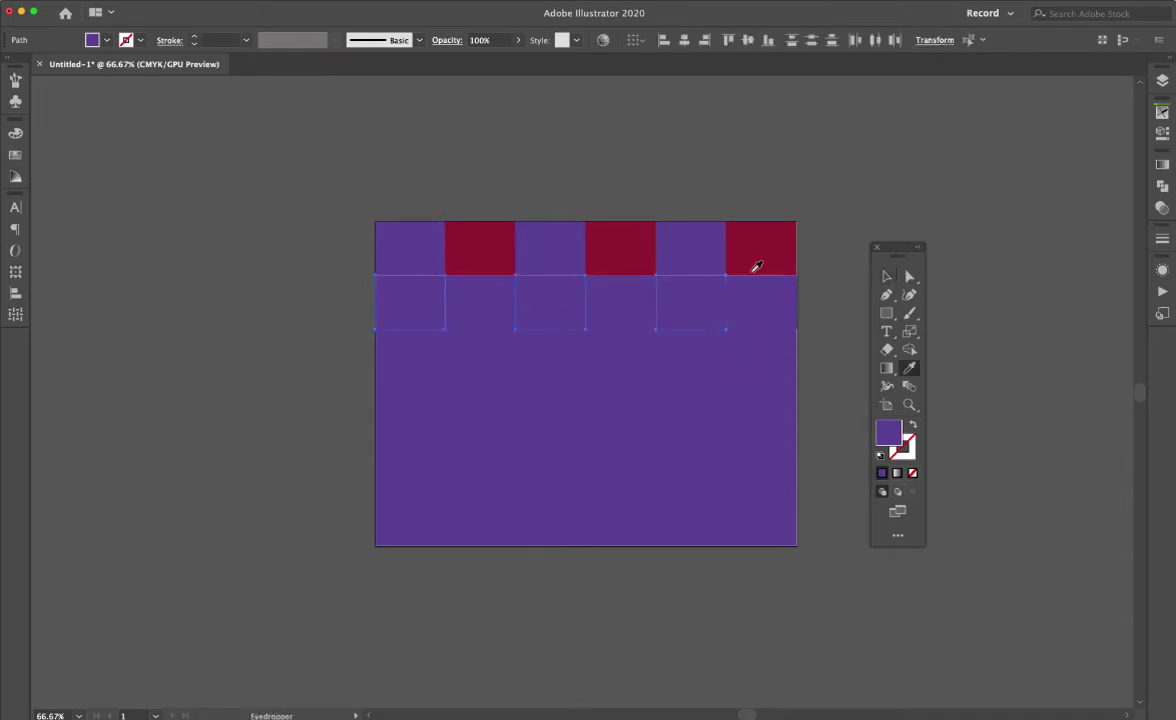
left_click(761, 247)
Eyedropper the dark red onto the alternating squares of rows three and four
left_click(766, 358, "super")
left_click(630, 366, "shift")
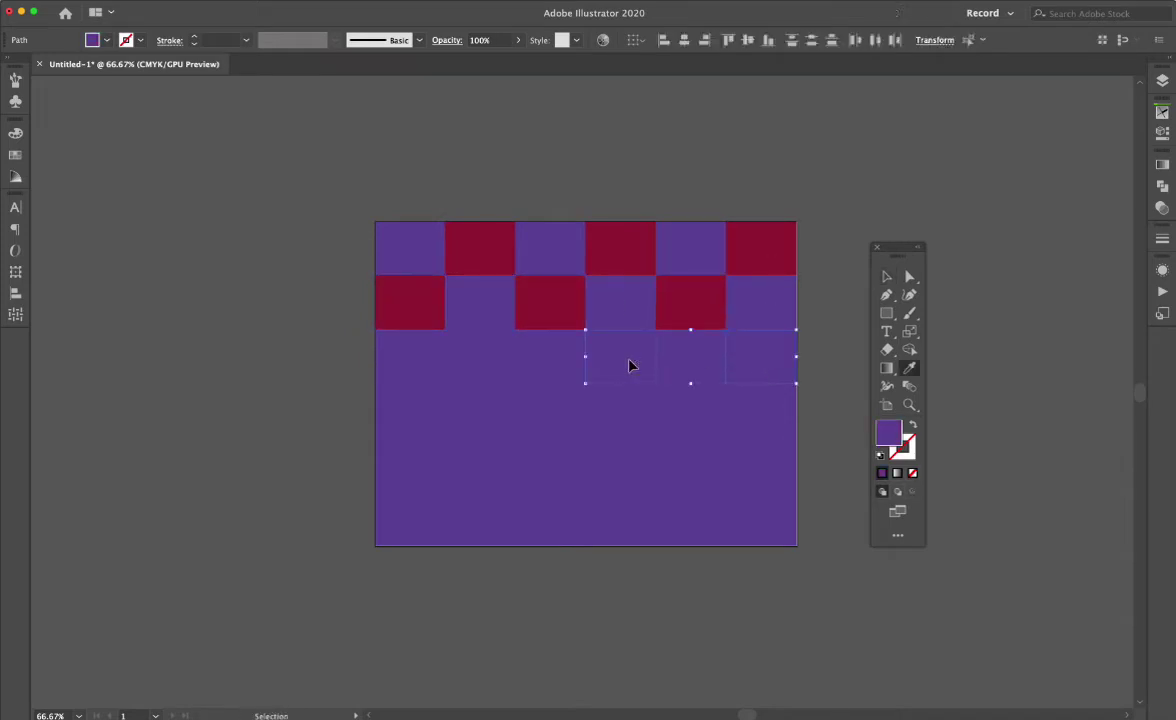
left_click(486, 367, "shift")
left_click(420, 425, "shift")
left_click(543, 425, "shift+super")
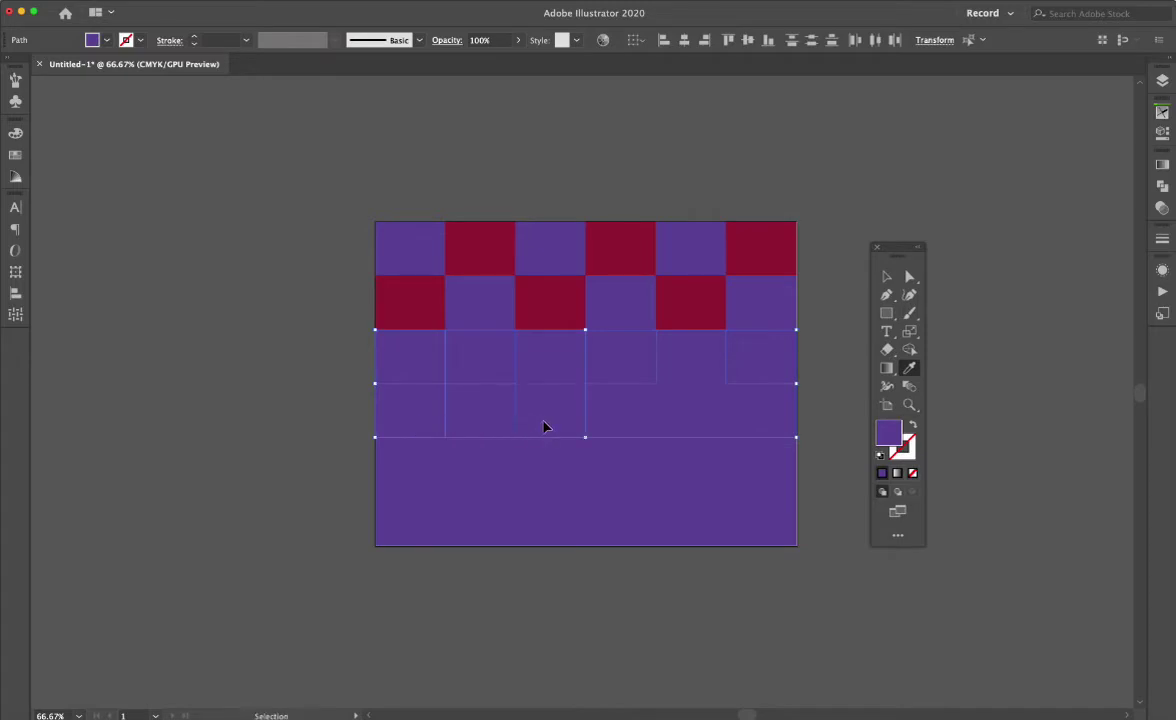
left_click(698, 420, "shift+super")
left_click(696, 307)
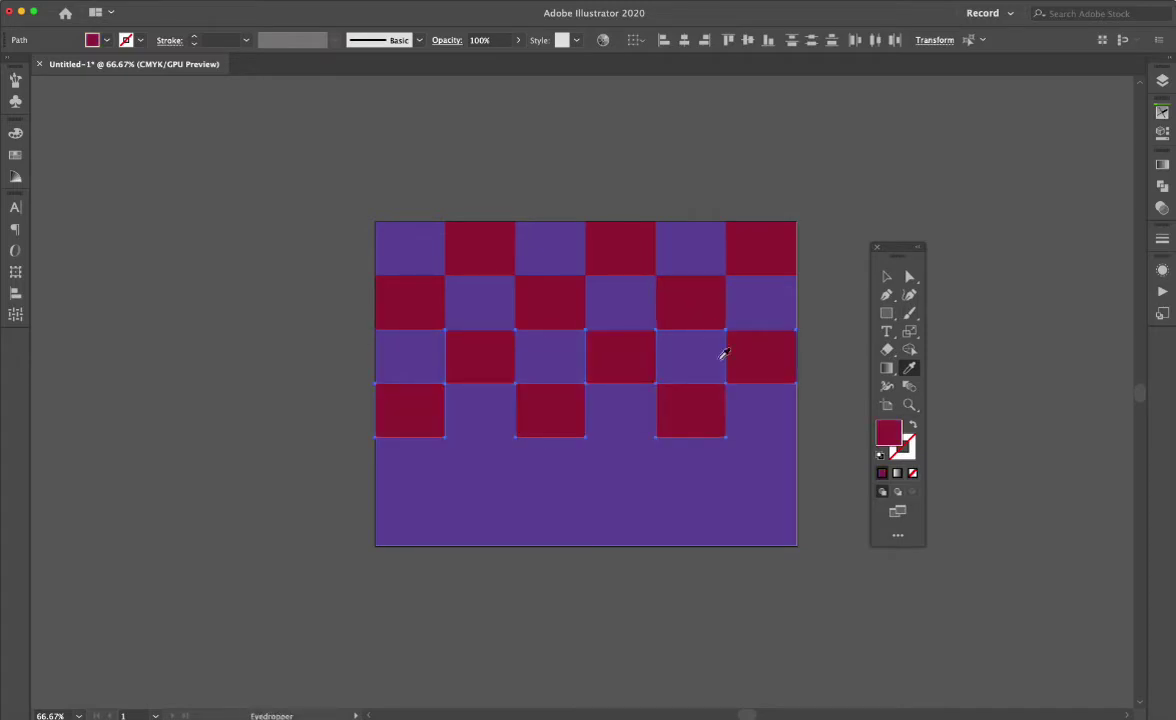
Eyedropper the dark red onto alternating squares of rows five and six to complete the checkerboard
left_click(762, 459, "super")
left_click(690, 462, "shift+super")
left_click(620, 462, "shift+super")
left_click(501, 470, "shift+super")
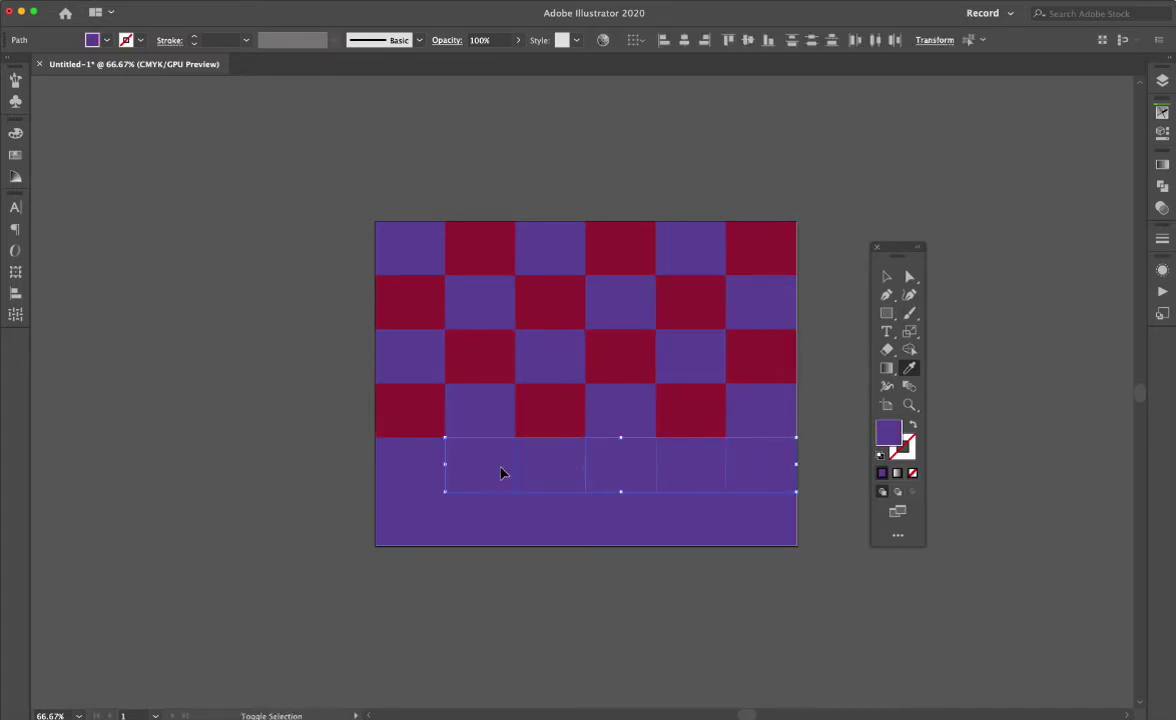
left_click(430, 415)
left_click(407, 538, "super")
left_click(541, 533, "shift+super")
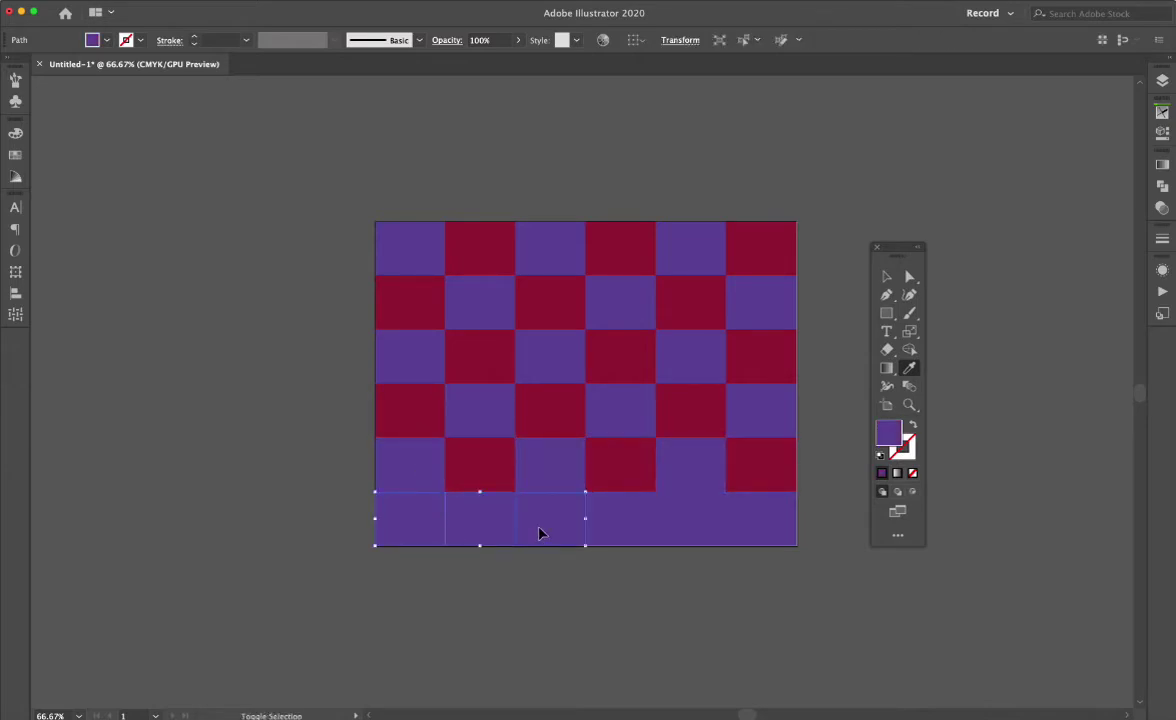
left_click(664, 525, "shift+super")
left_click(675, 420)
left_click(763, 616, "super")
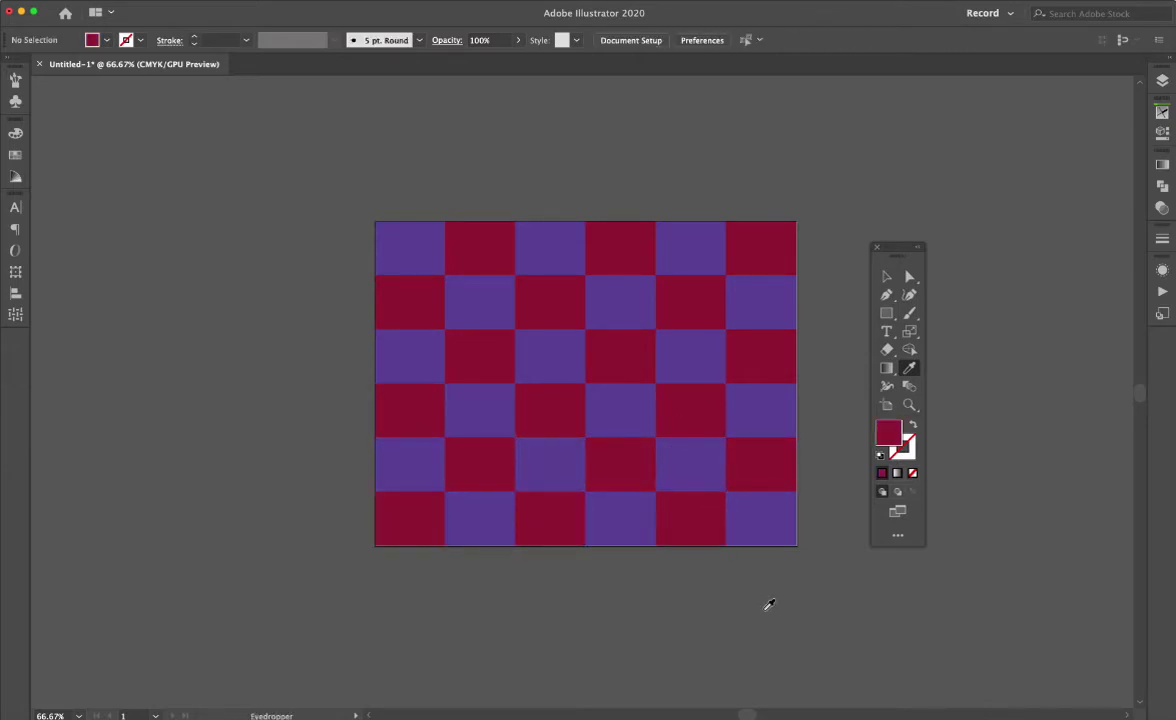
Select all the checkerboard squares and delete them
key("v")
left_click_drag(812, 521, 309, 562)
key("Delete")
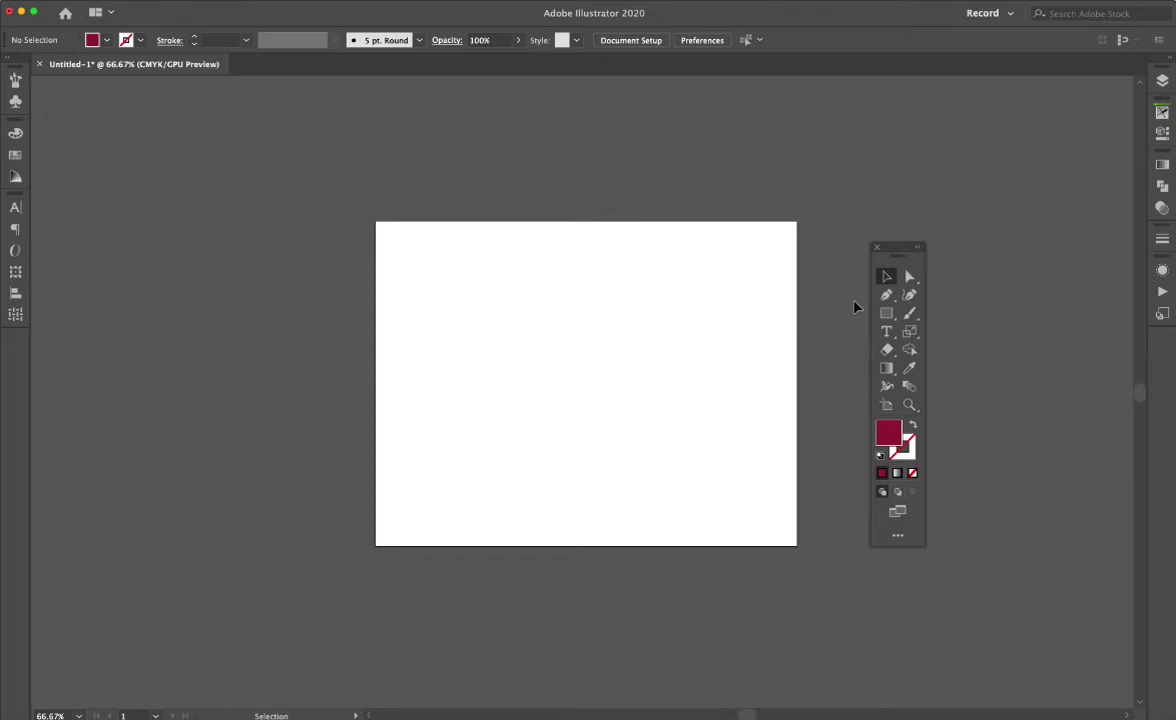
Draw a circle at the artboard's top-left corner and open its fill Color Picker
left_click_drag(884, 314, 930, 332)
left_click_drag(377, 222, 462, 267)
key("v")
double_click(891, 431)
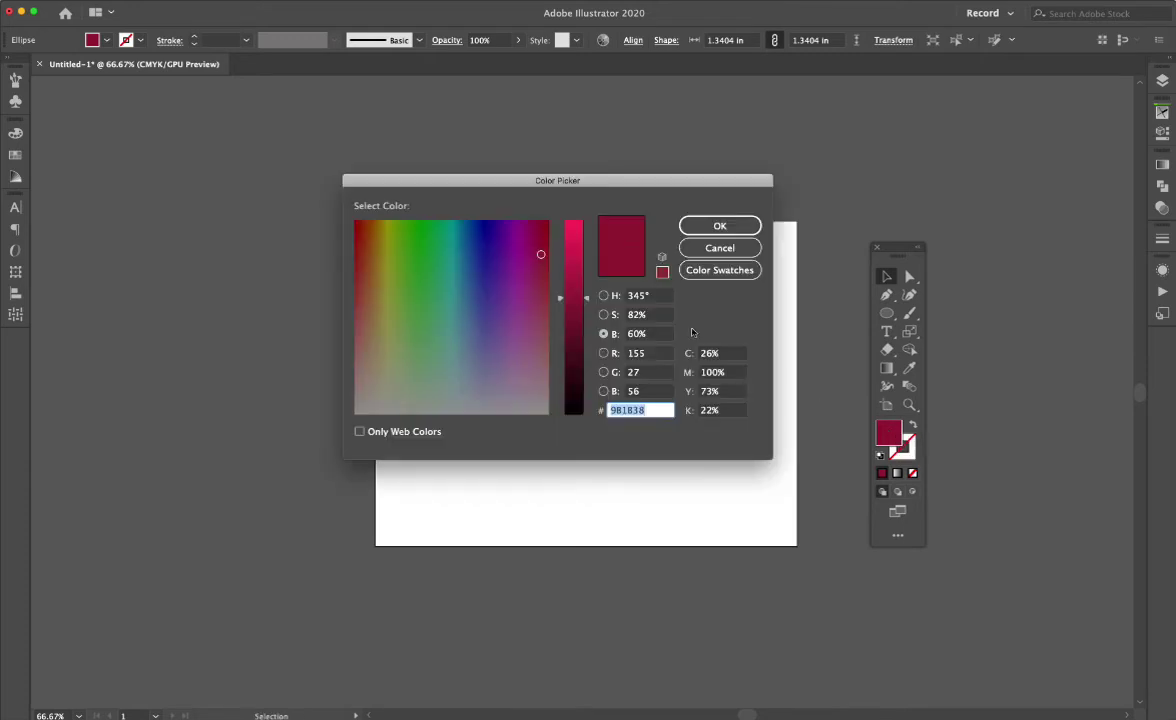
left_click(580, 371)
left_click(719, 226)
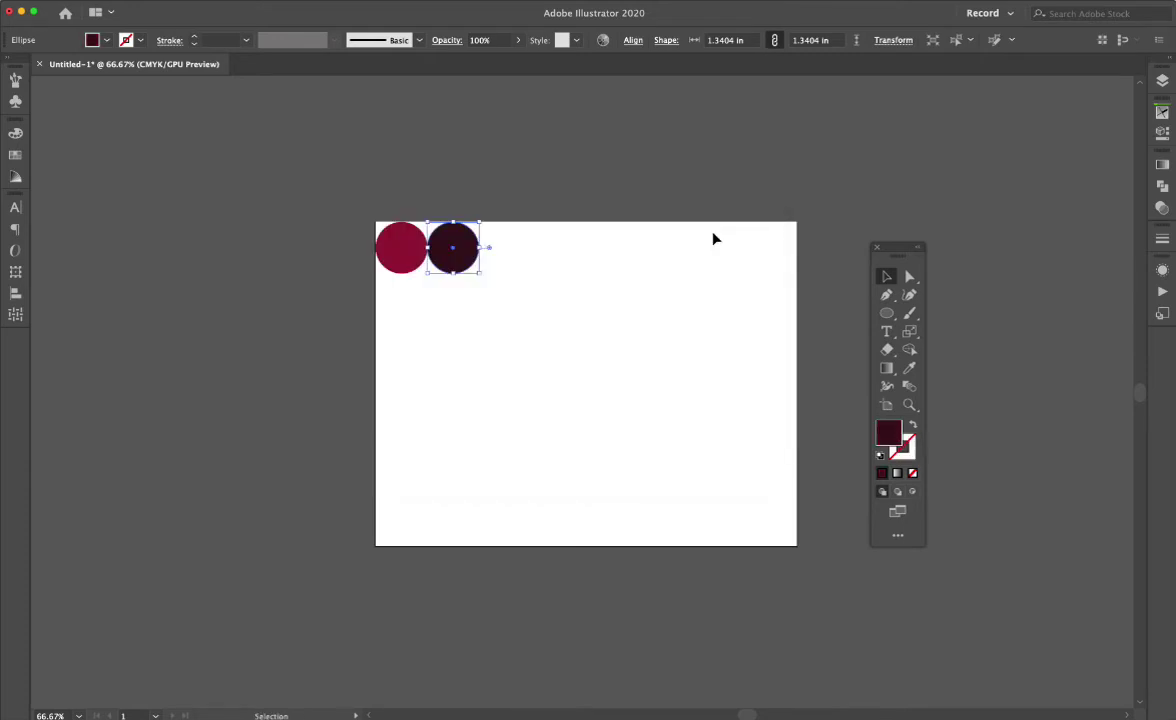
left_click(596, 302)
left_click_drag(555, 298, 505, 261)
key("ctrl+d")
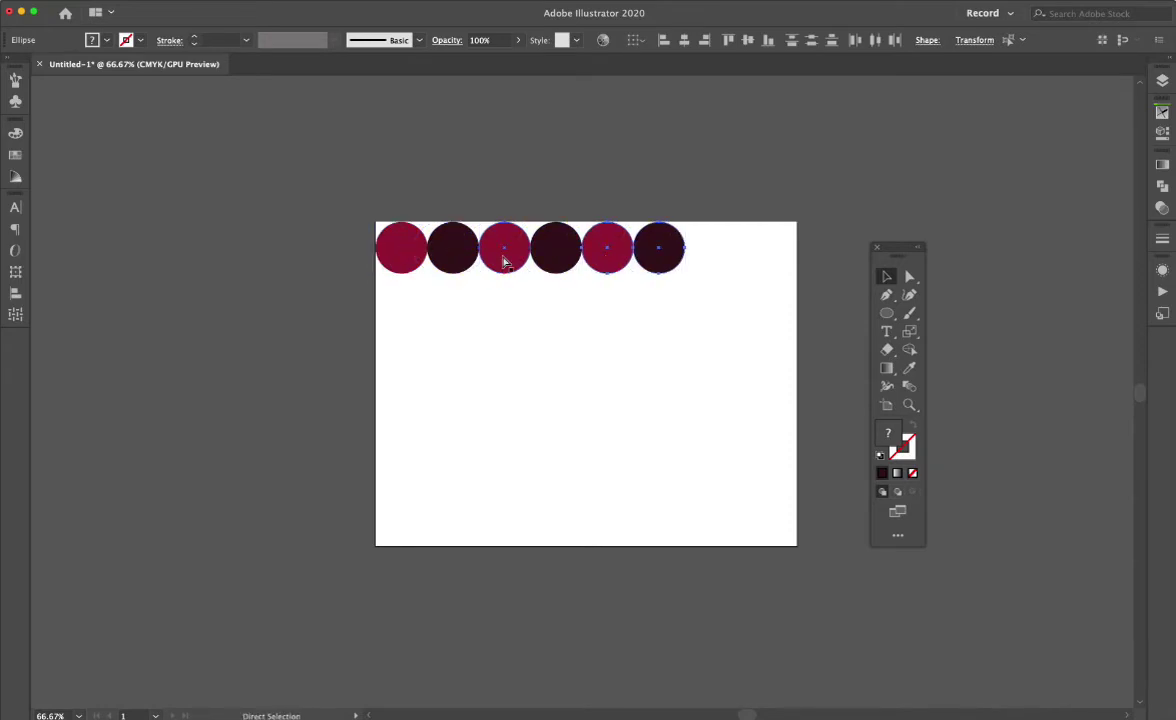
key("ctrl+d")
left_click(729, 331)
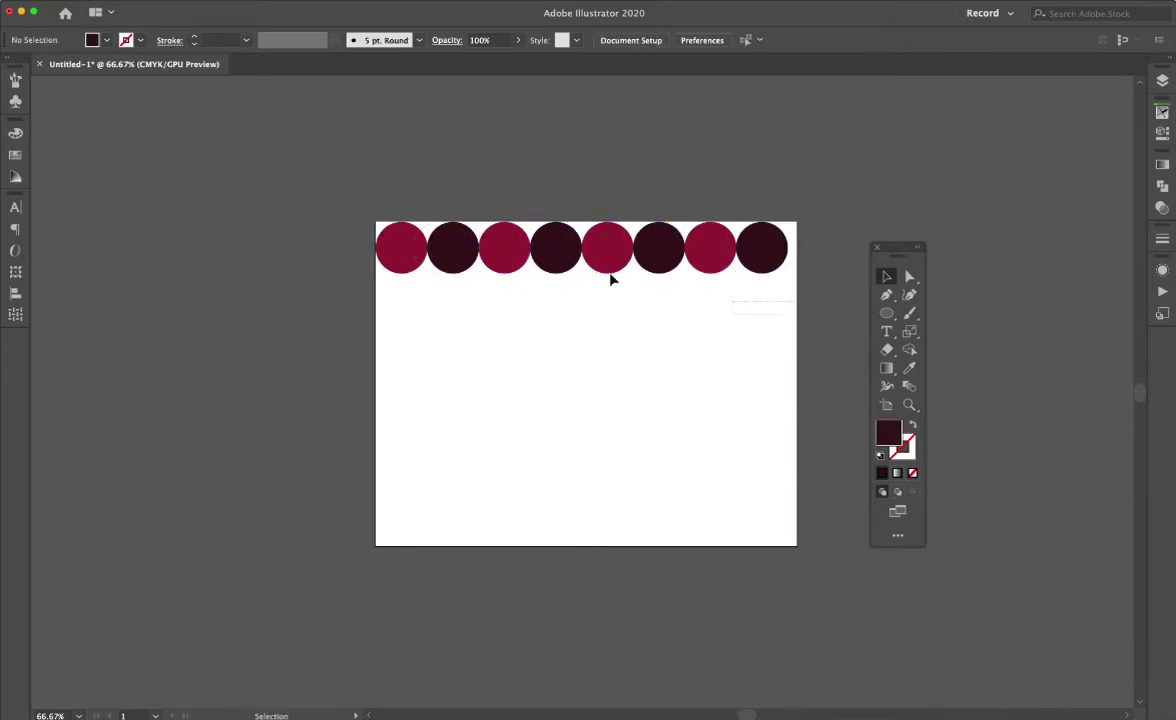
left_click_drag(612, 279, 408, 292)
key("super+d")
key("super+d")
key("super+d")
key("super+d")
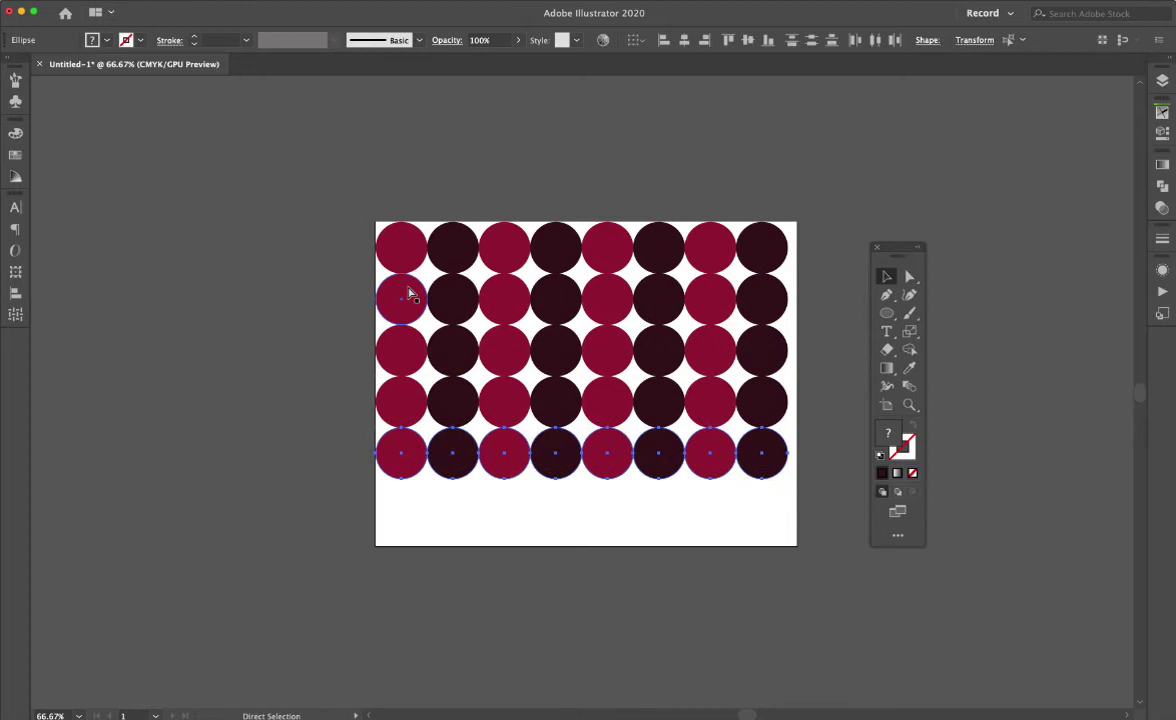
left_click(279, 322)
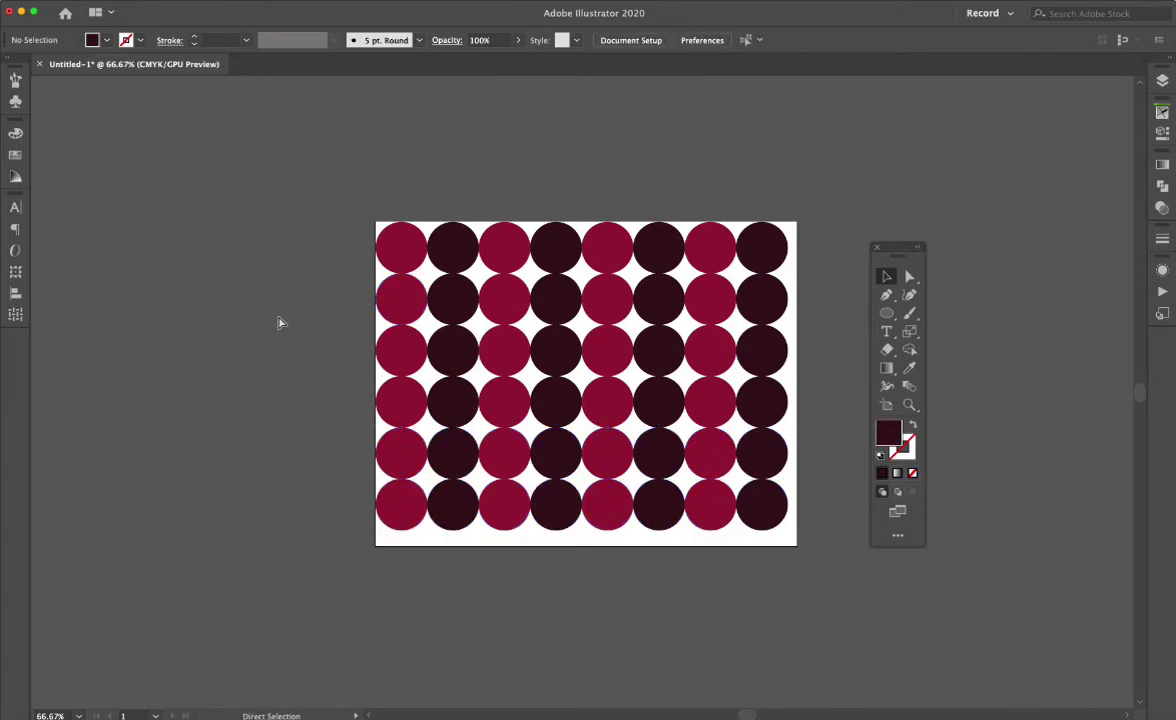
key("super+z")
key("super+z")
key("super+z")
key("super+z")
key("super+z")
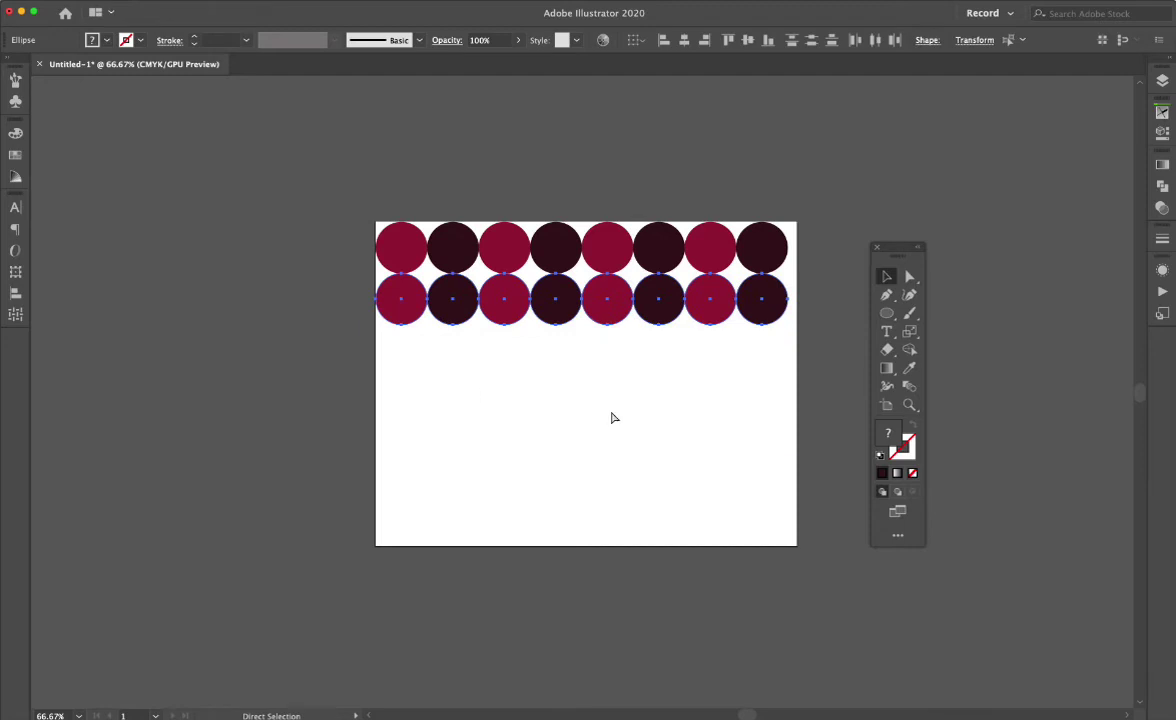
Rotate the second row of circles 180° so its colours swap
key("v")
key("r")
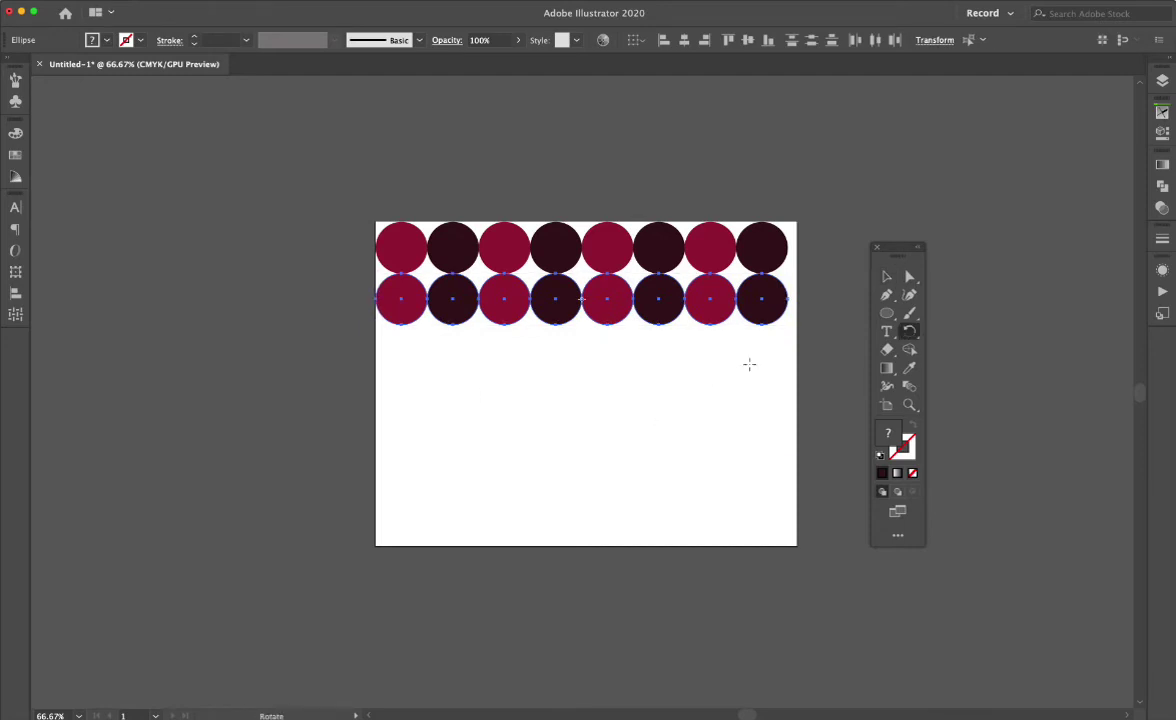
left_click_drag(781, 346, 499, 297)
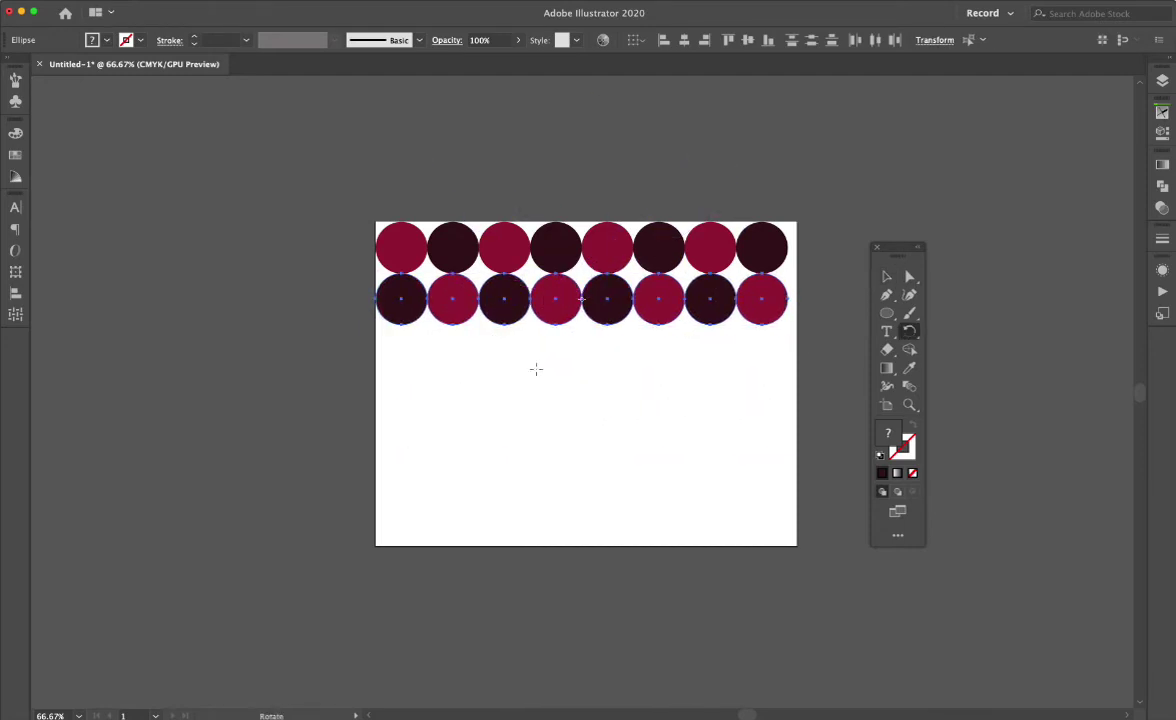
key("v")
left_click(543, 391)
Copy both circle rows down twice to fill six rows
left_click_drag(792, 396, 336, 223)
left_click_drag(397, 250, 423, 352)
key("ctrl+d")
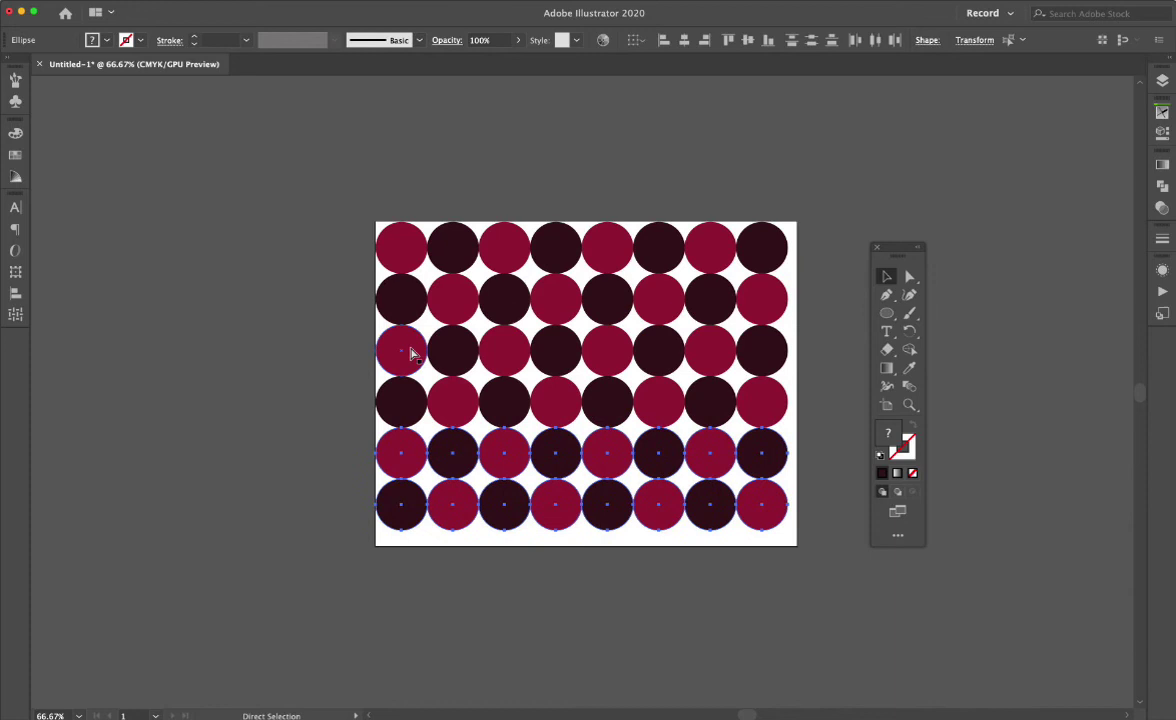
left_click(262, 341)
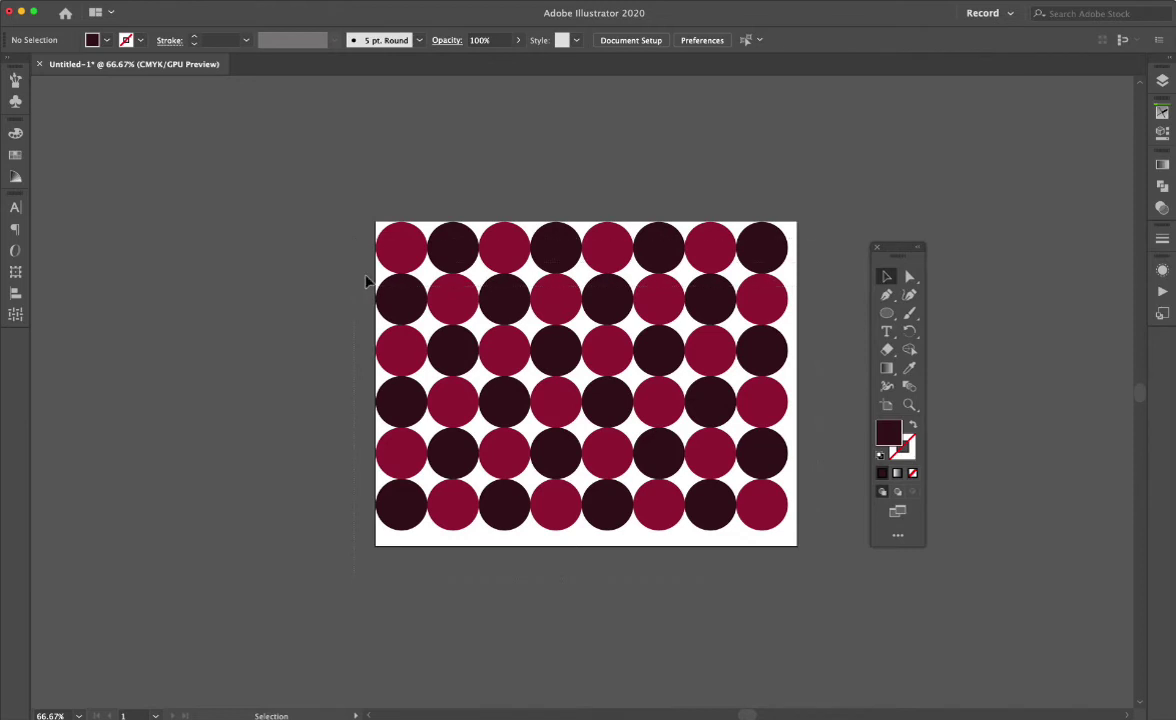
Clear the circle grid and draw a red square near the artboard's top-left
left_click_drag(467, 210, 805, 552)
key("Delete")
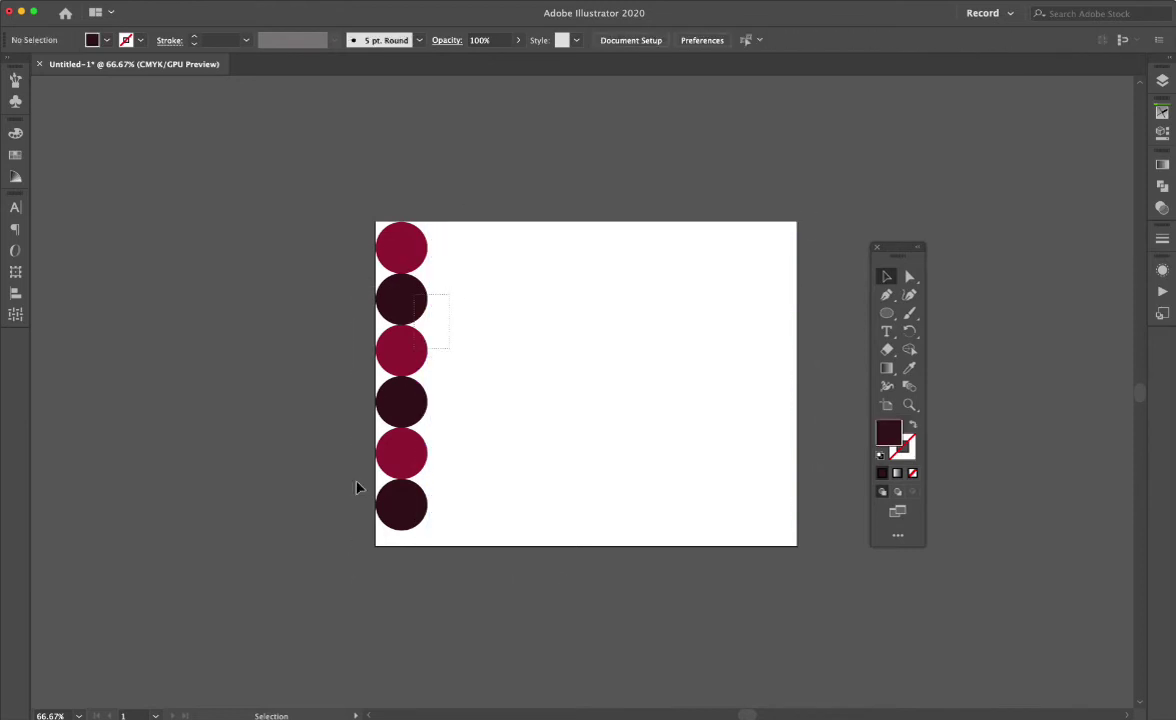
key("super+z")
key("super+z")
left_click(419, 242)
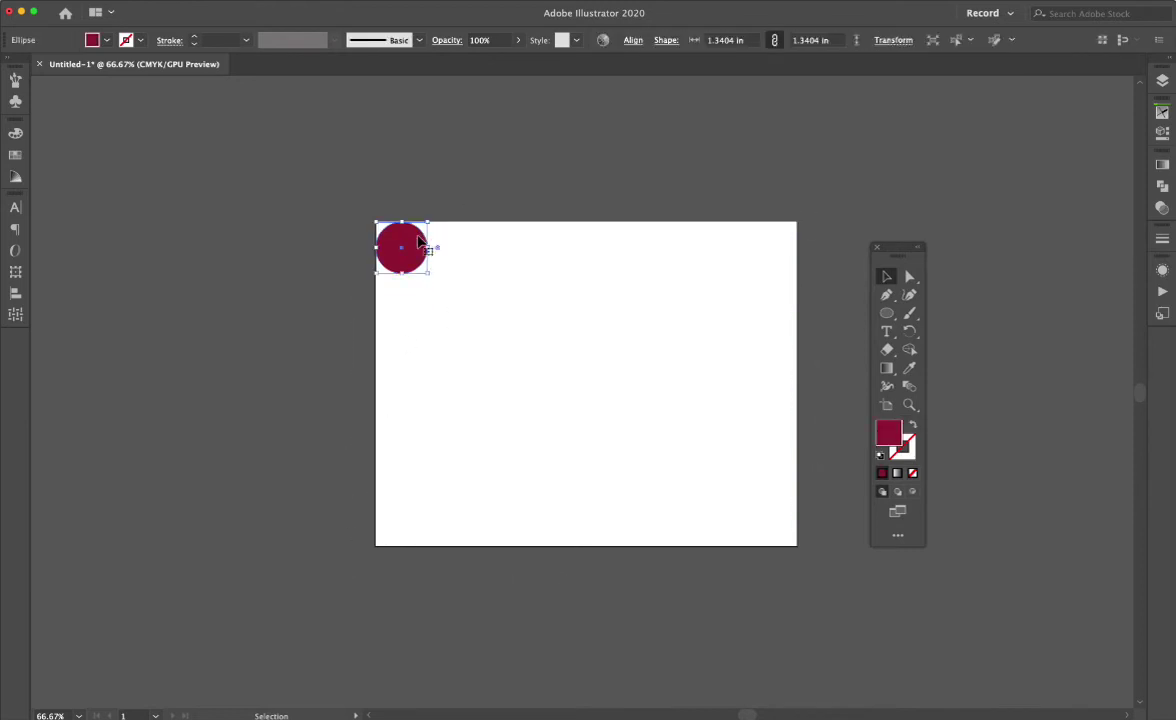
key("super+z")
key("m")
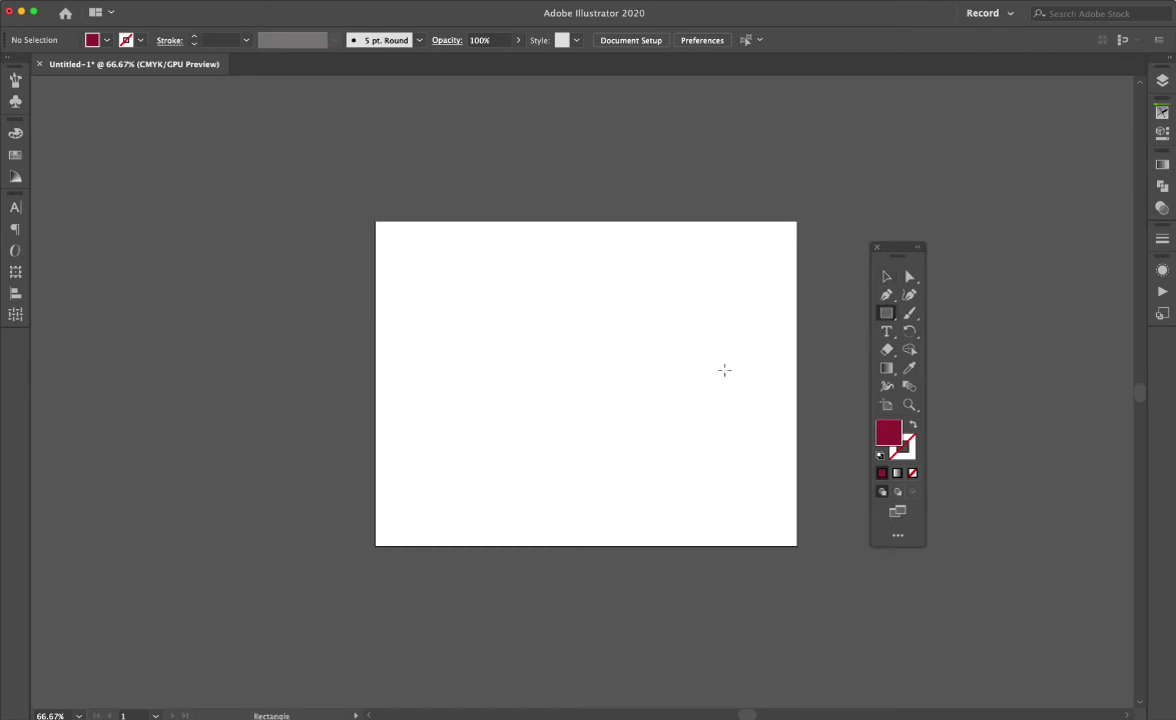
left_click_drag(395, 236, 437, 276)
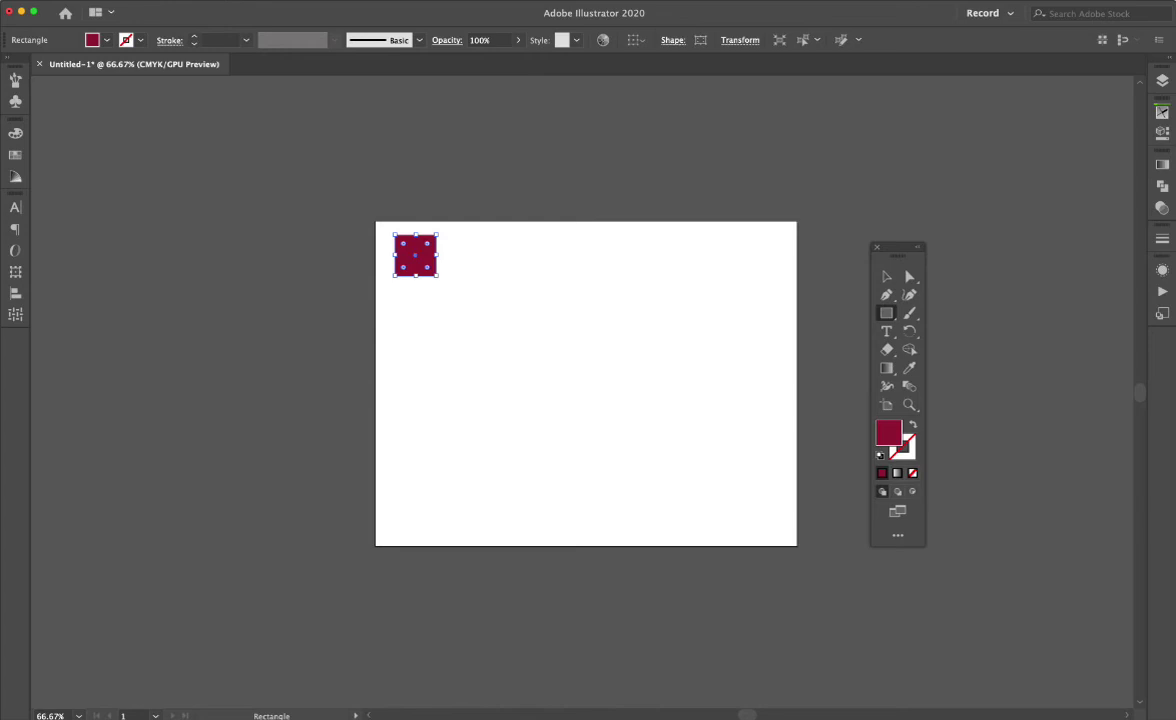
Use Transform Each to copy the square 1.25 in to the right, rotated 15°
left_click(165, 1)
mouse_move(162, 6)
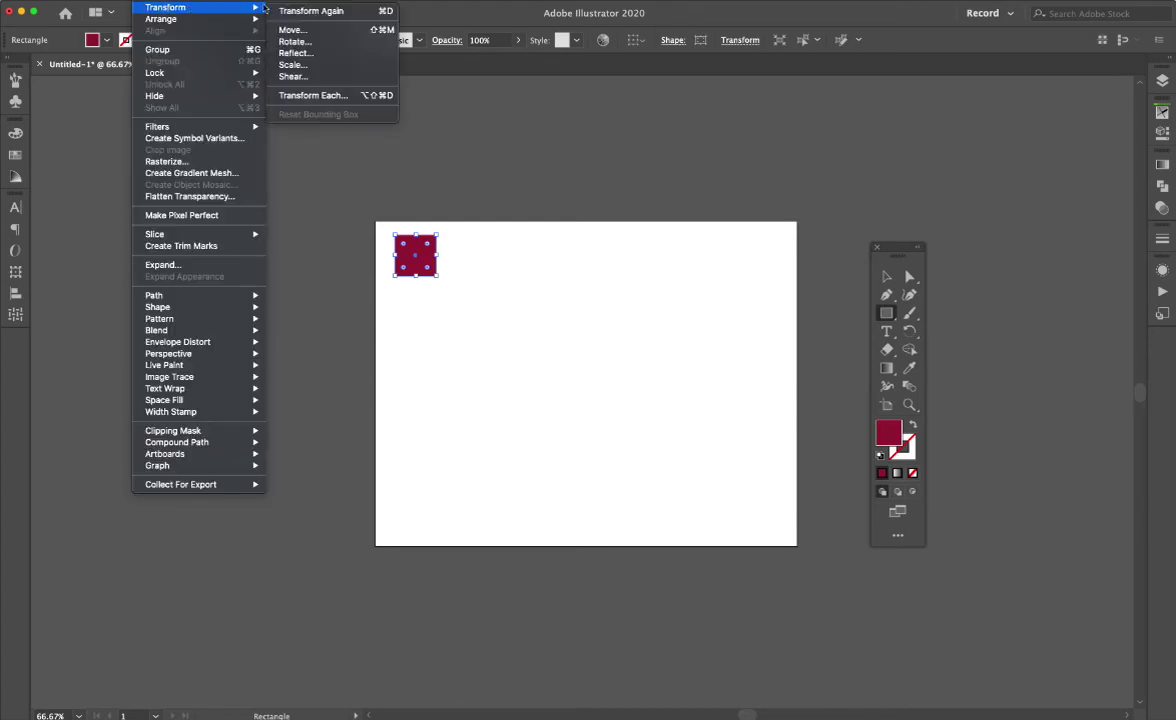
left_click(313, 96)
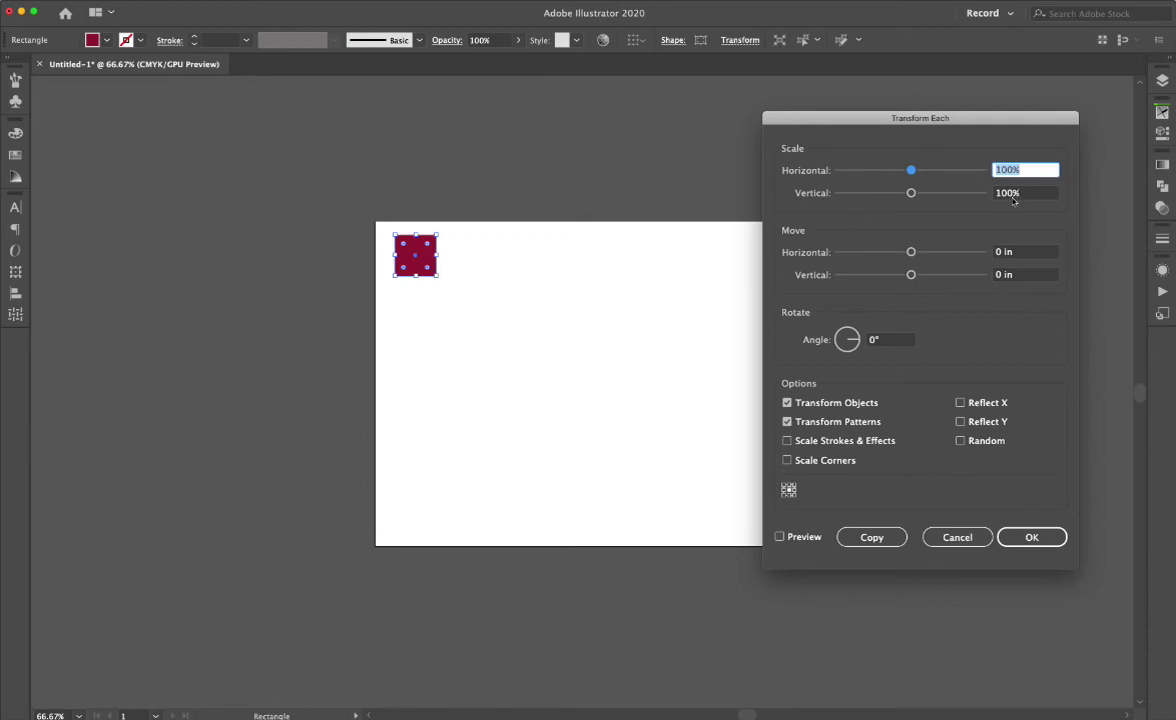
left_click(1011, 253)
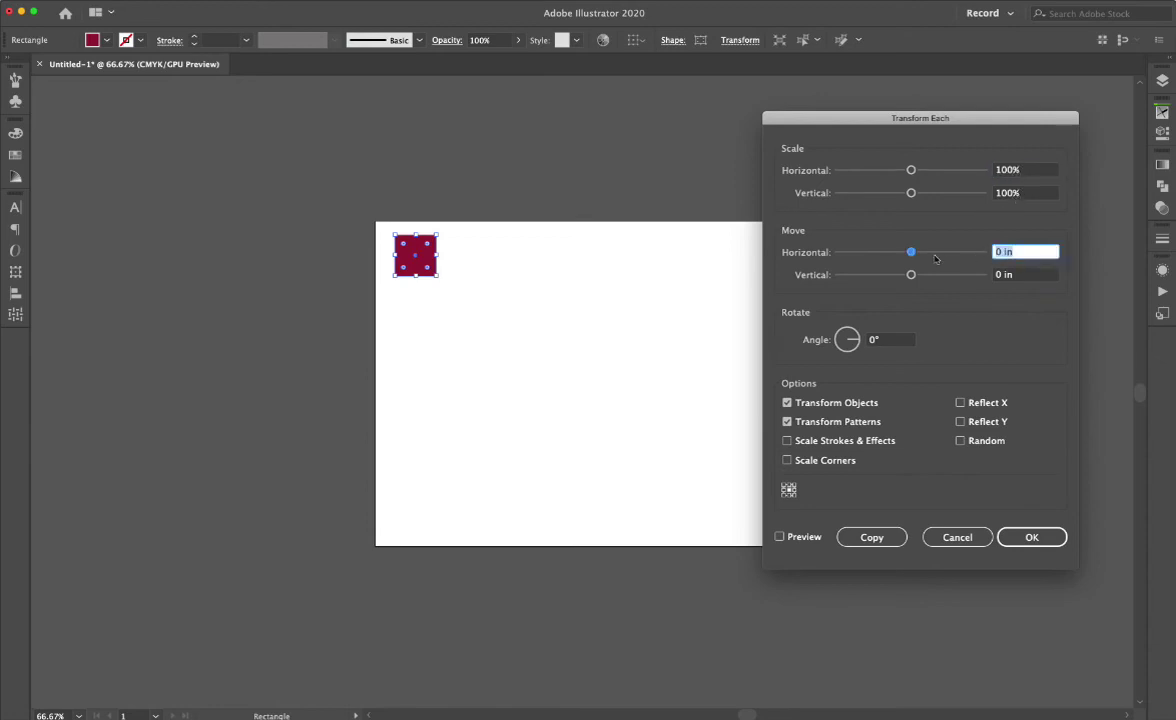
type(".125")
key("Tab")
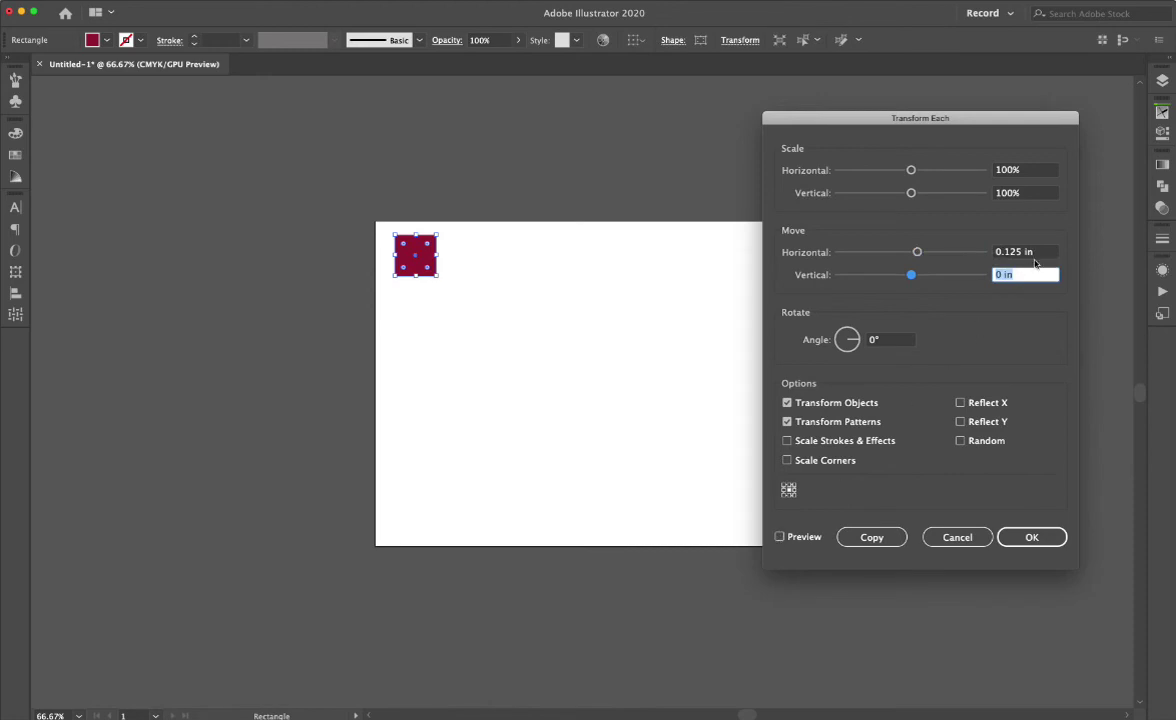
left_click_drag(917, 252, 942, 253)
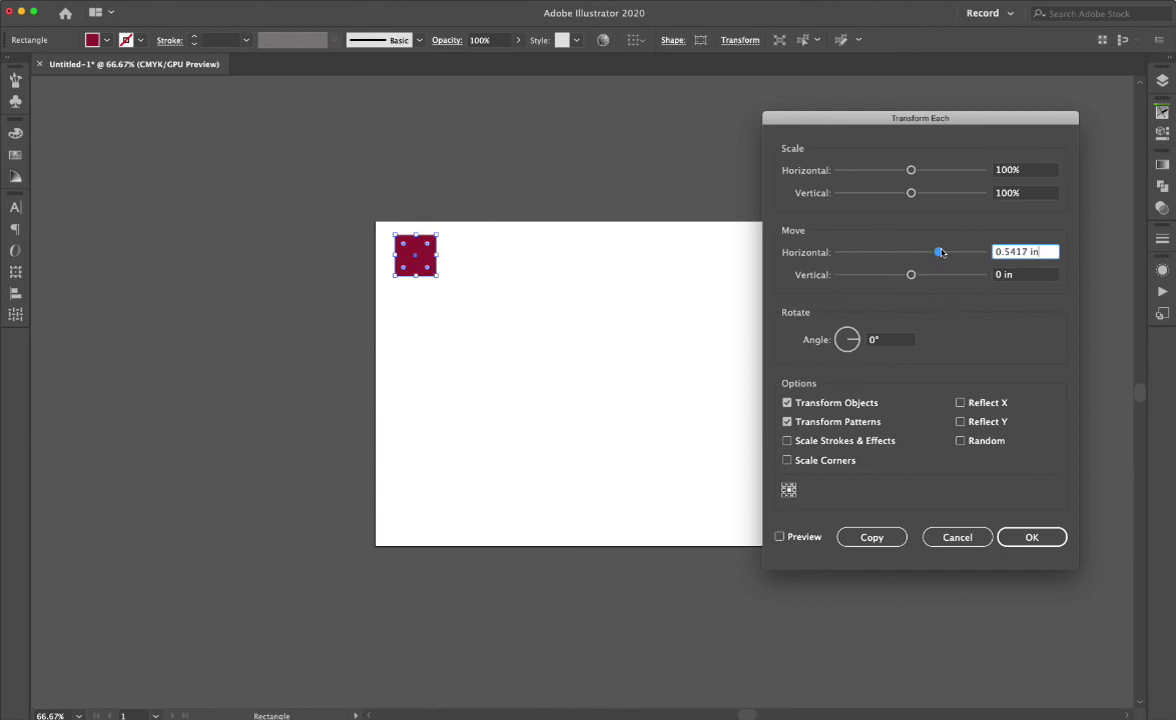
left_click(780, 537)
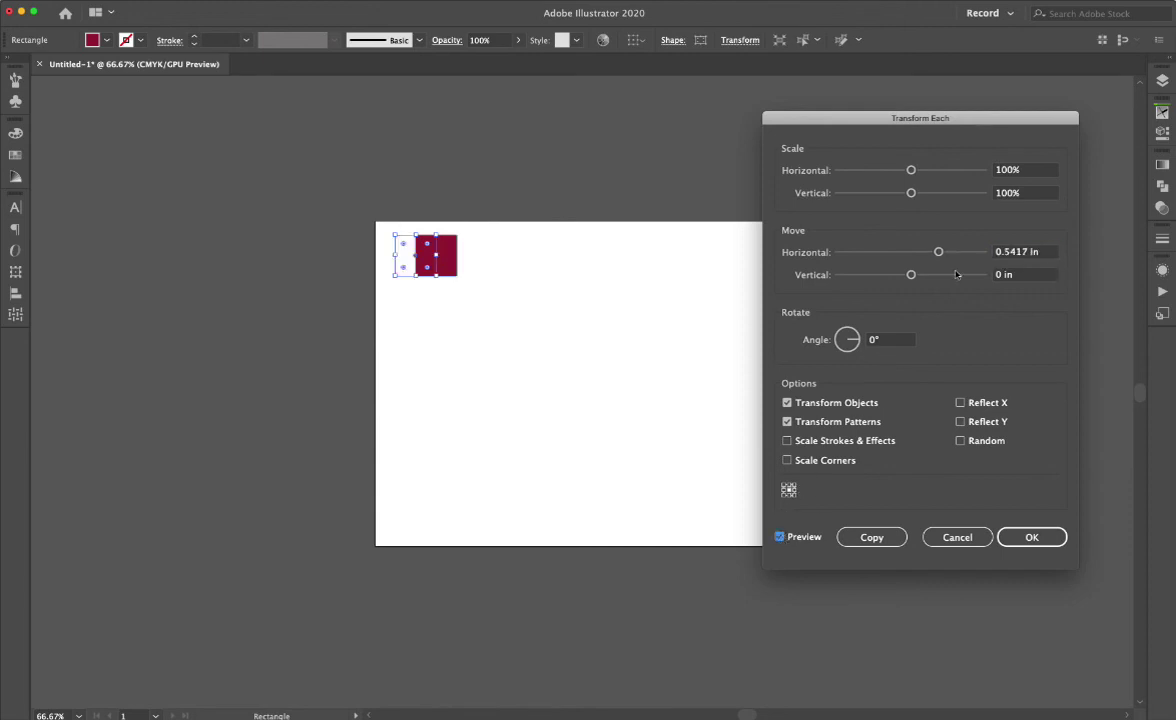
left_click_drag(938, 252, 976, 254)
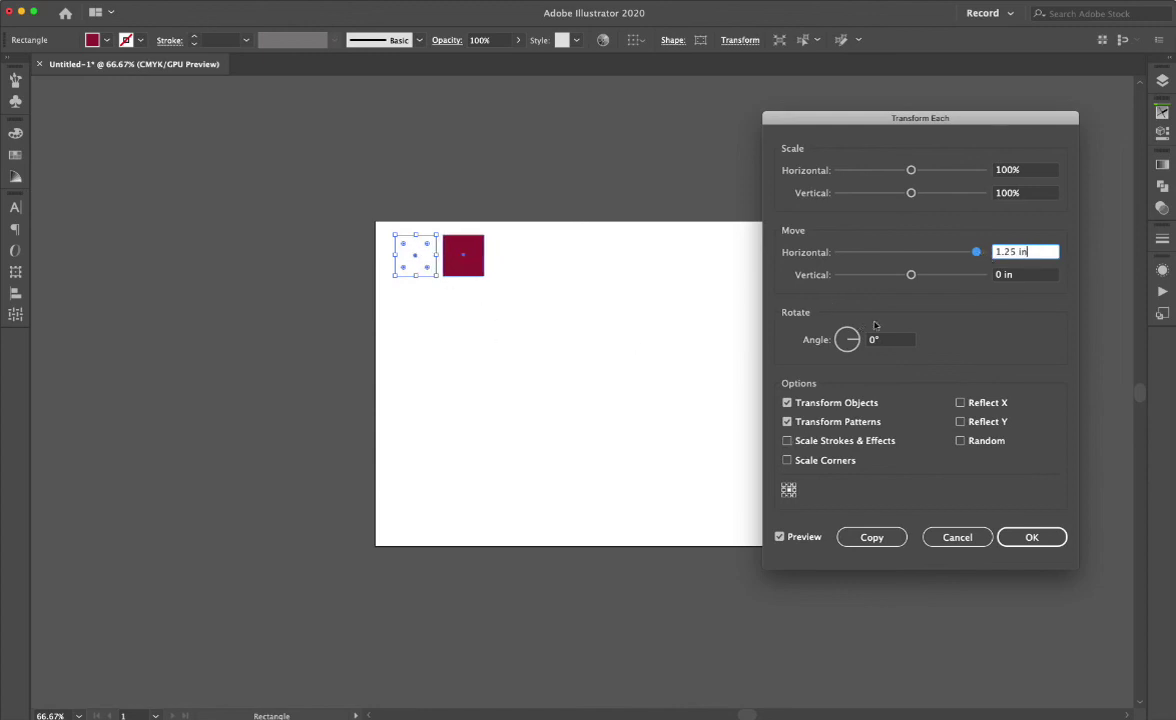
key("Tab")
key("Tab")
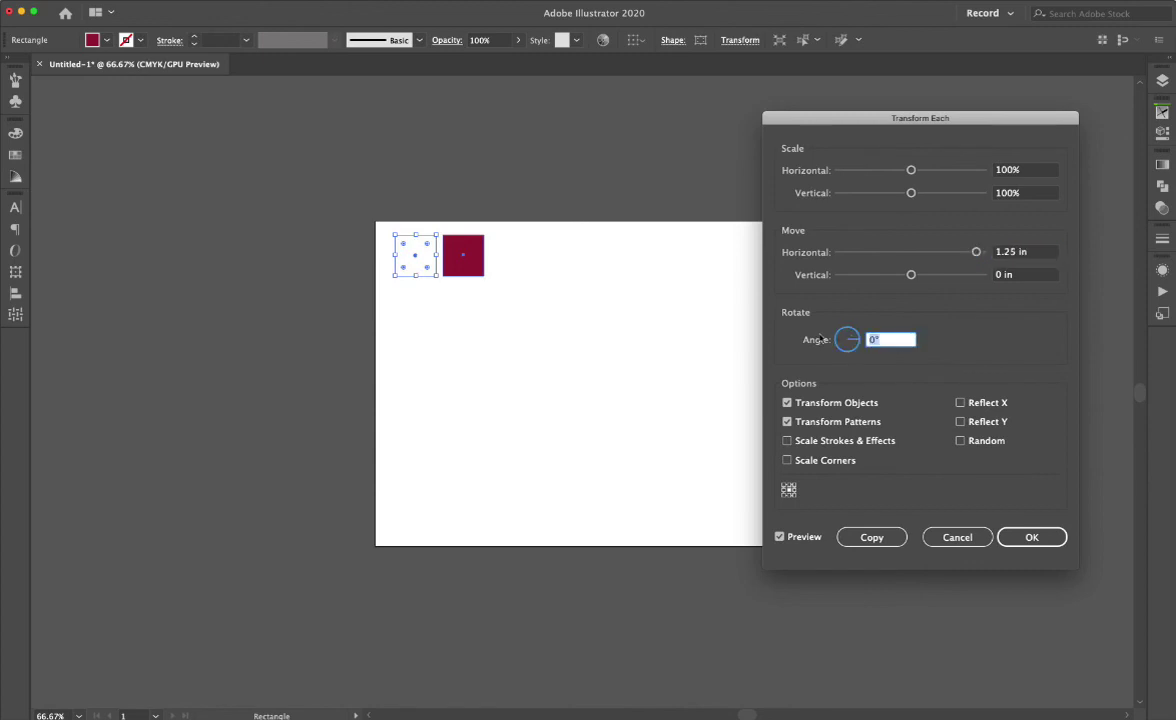
type("15")
key("Tab")
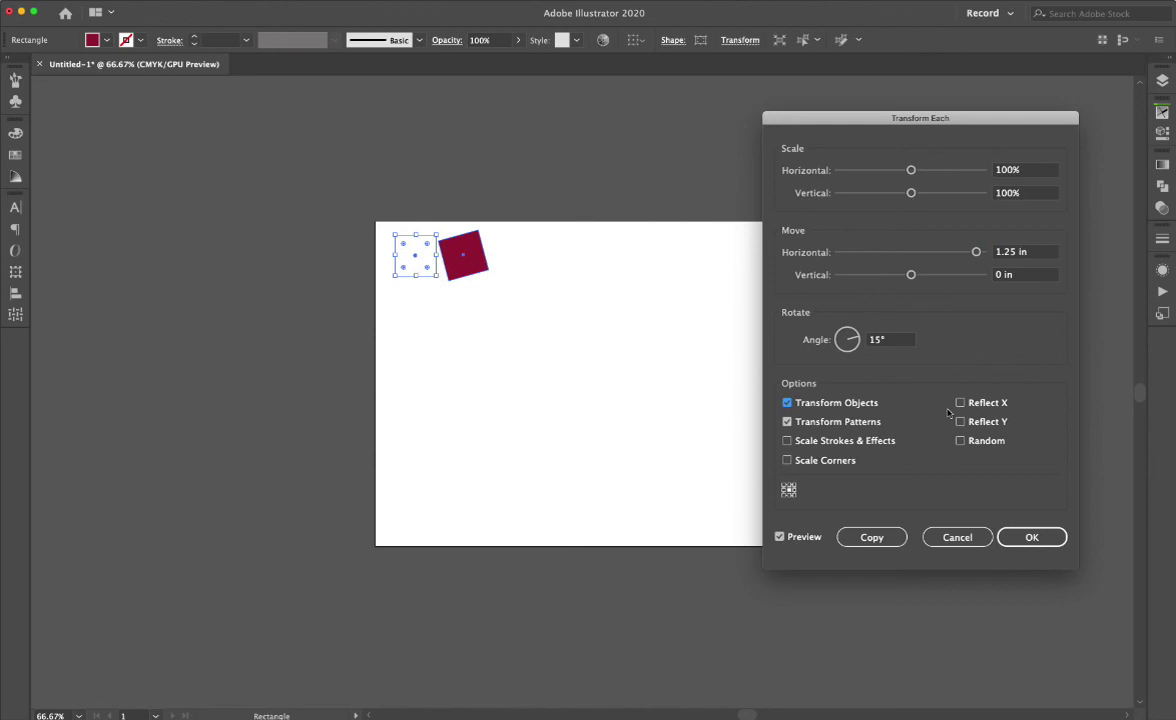
left_click(871, 537)
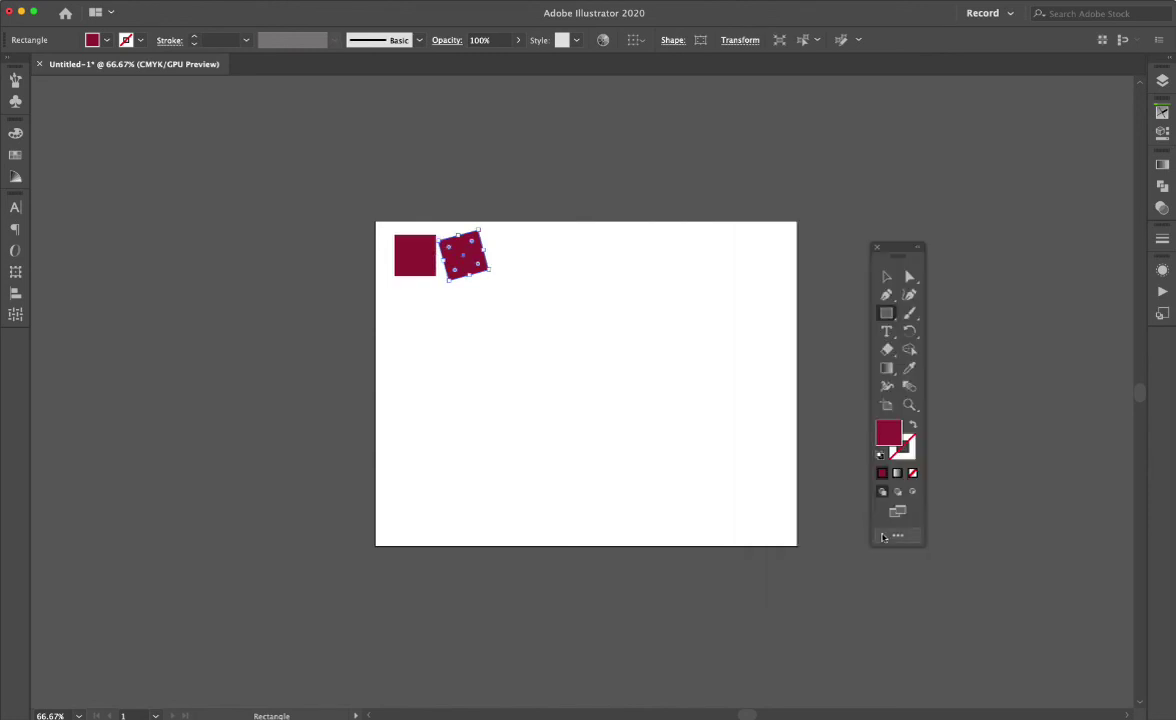
Repeat the rotated copy into a row of eight squares, then select and delete them all
key("super+d")
key("super+d")
key("super+d")
key("super+d")
key("super+d")
key("super+d")
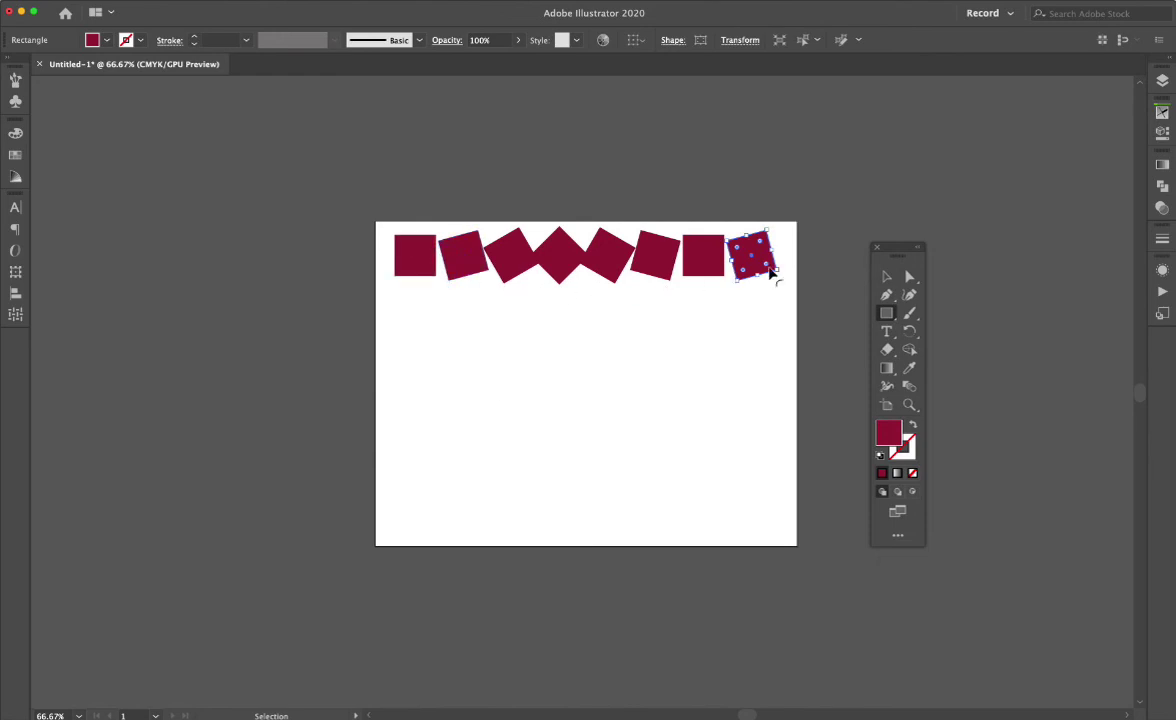
left_click(766, 327)
key("v")
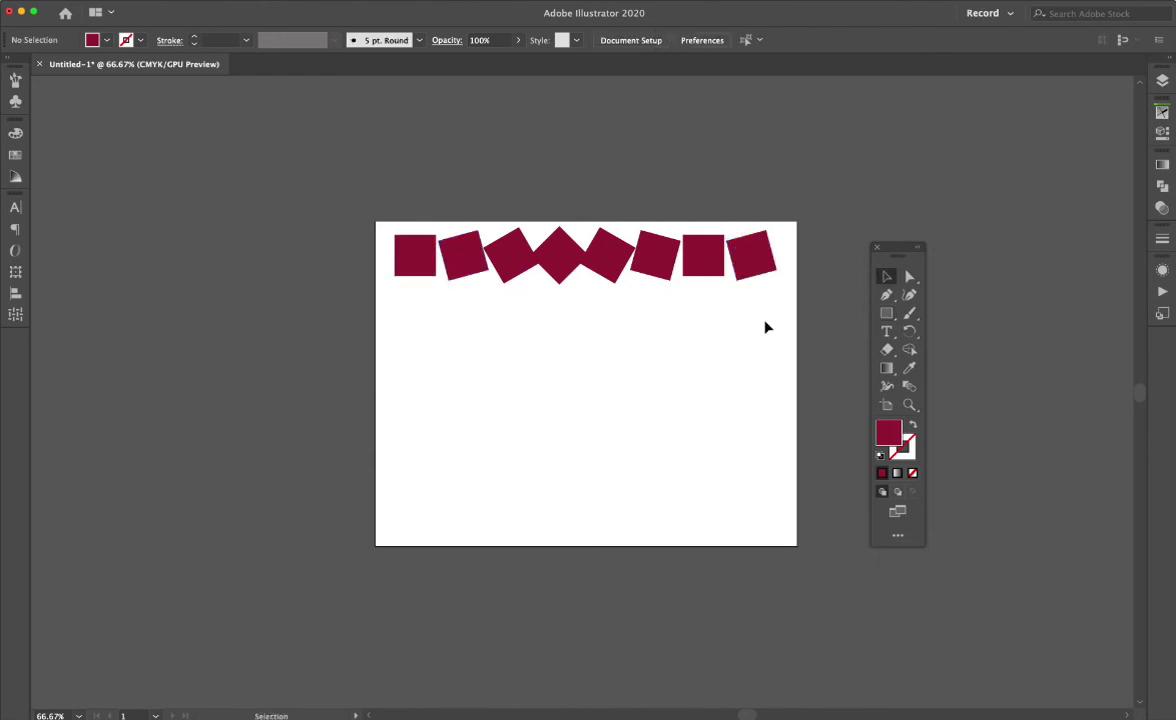
left_click_drag(767, 208, 378, 381)
key("Delete")
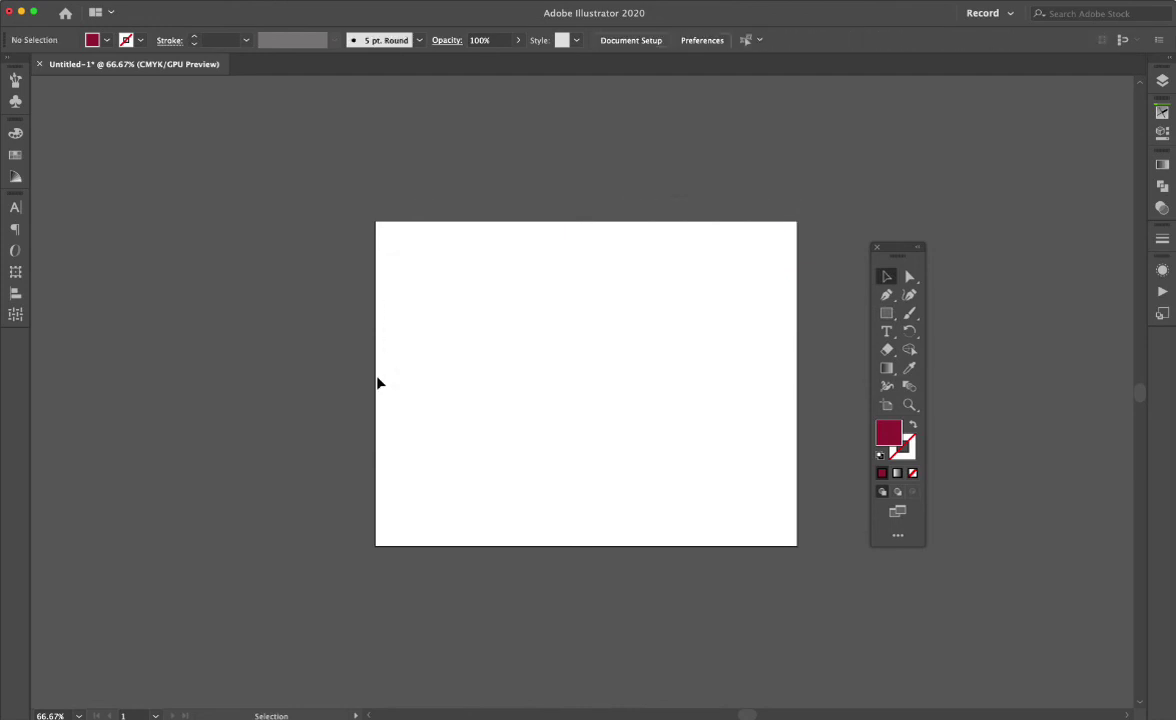